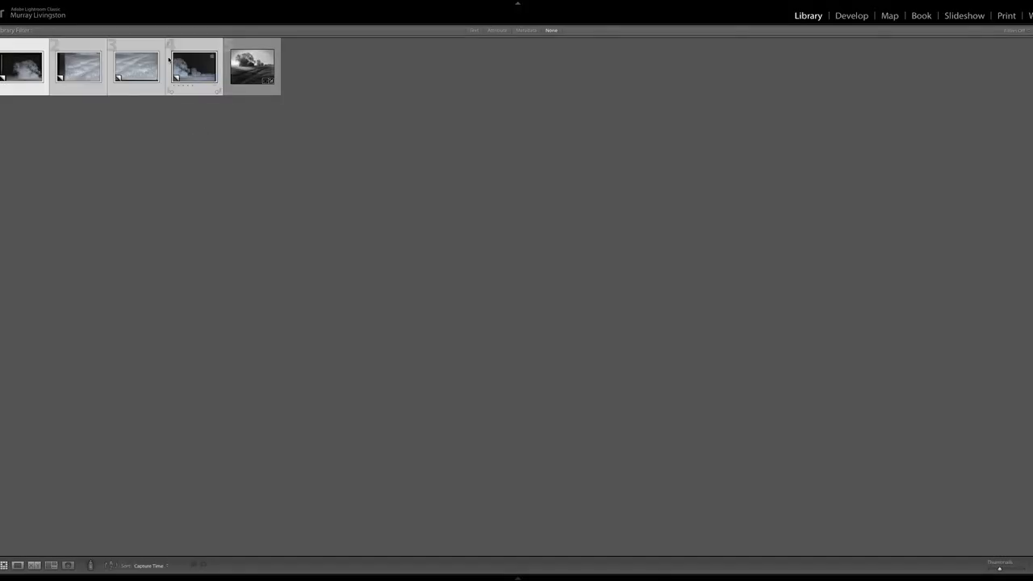
Step: Merge the four selected negative scans into a panorama with Auto Crop turned off
{"action": "right_click", "coordinate": [129, 66]}
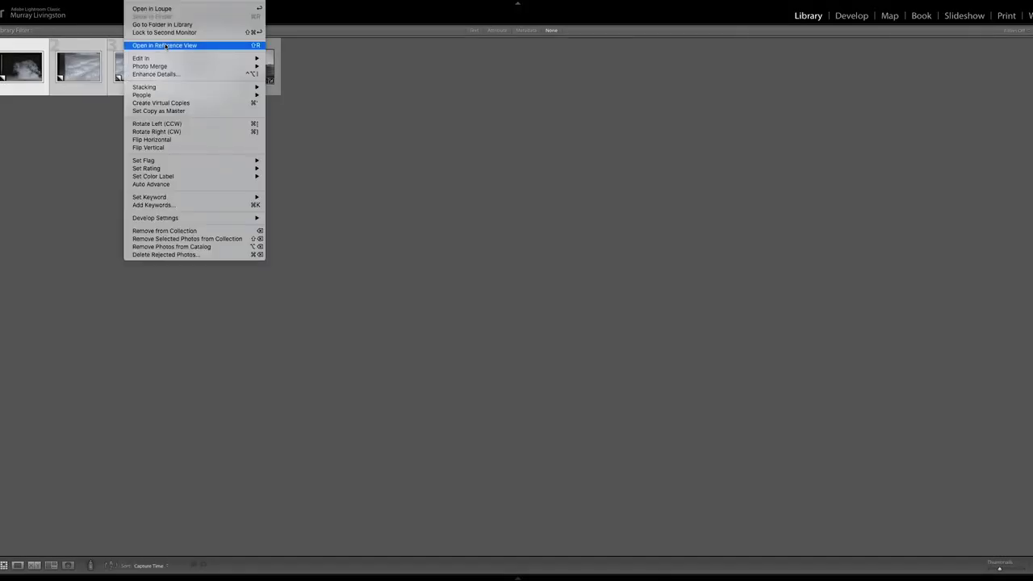
{"action": "mouse_move", "coordinate": [163, 67]}
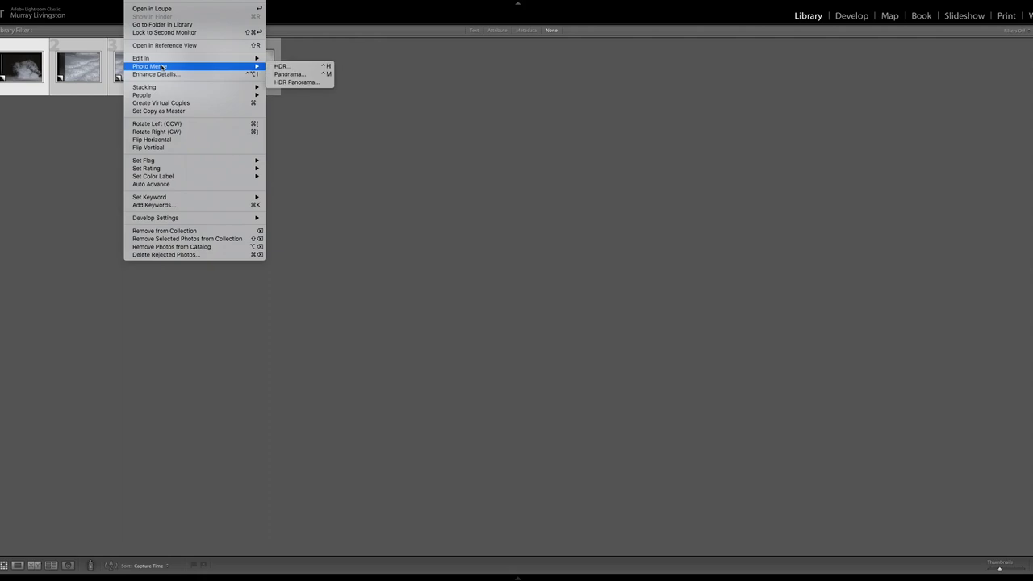
{"action": "left_click", "coordinate": [283, 65], "text": "shift"}
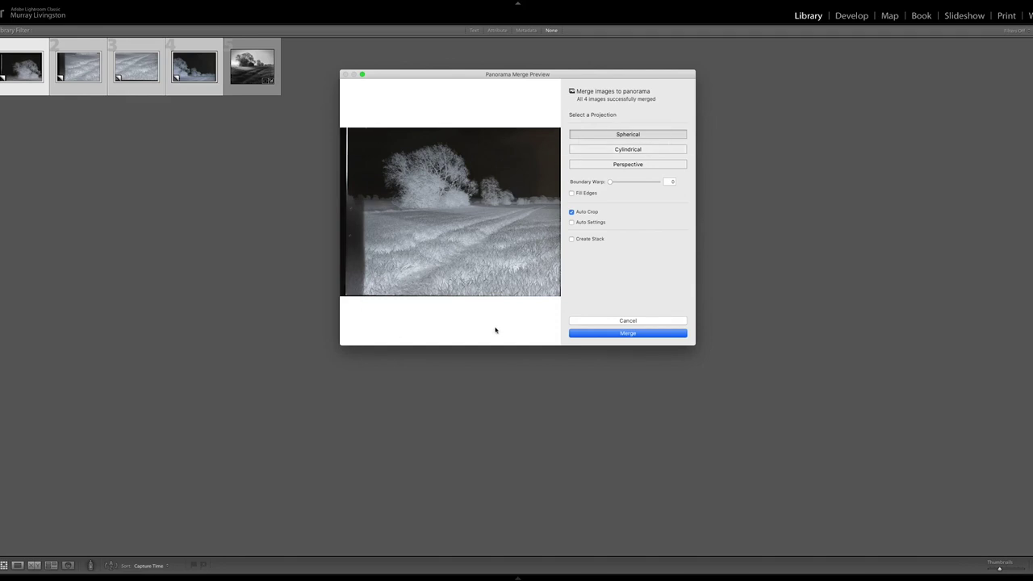
{"action": "left_click", "coordinate": [572, 212]}
{"action": "left_click", "coordinate": [655, 333]}
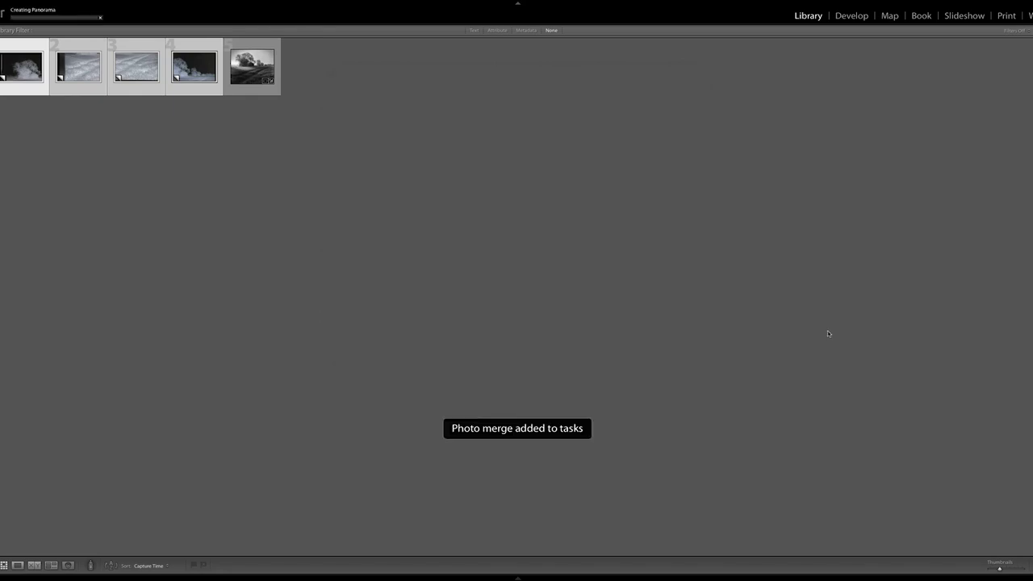
{"action": "left_click", "coordinate": [353, 285]}
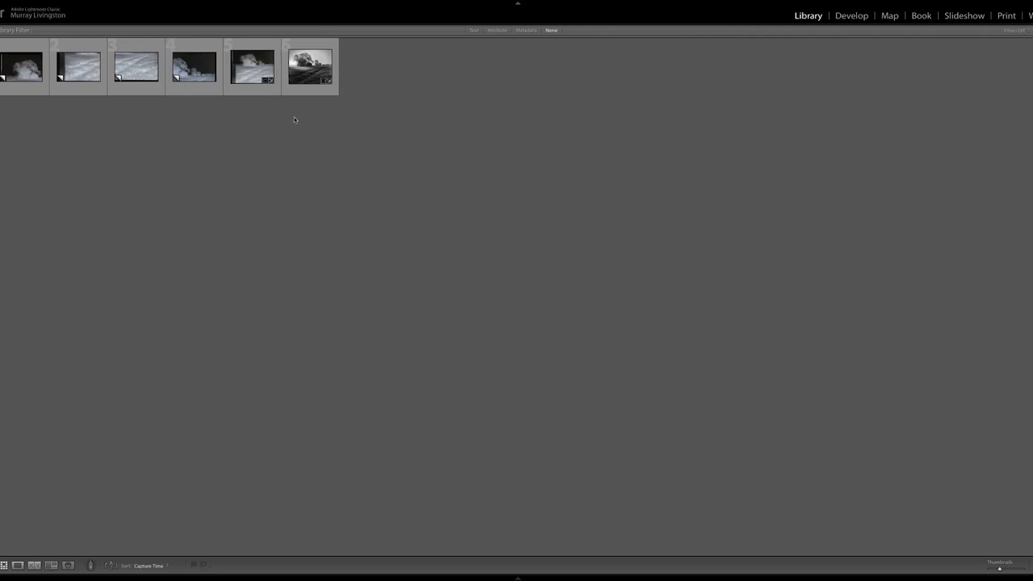
Step: Open the merged panorama full-size and switch to the Develop module
{"action": "double_click", "coordinate": [243, 65]}
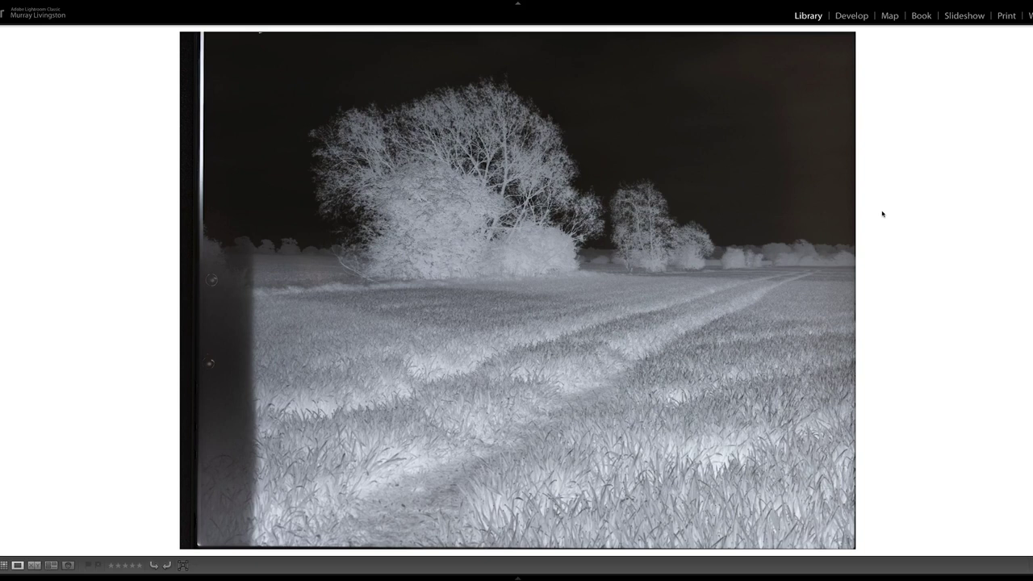
{"action": "key", "text": "d"}
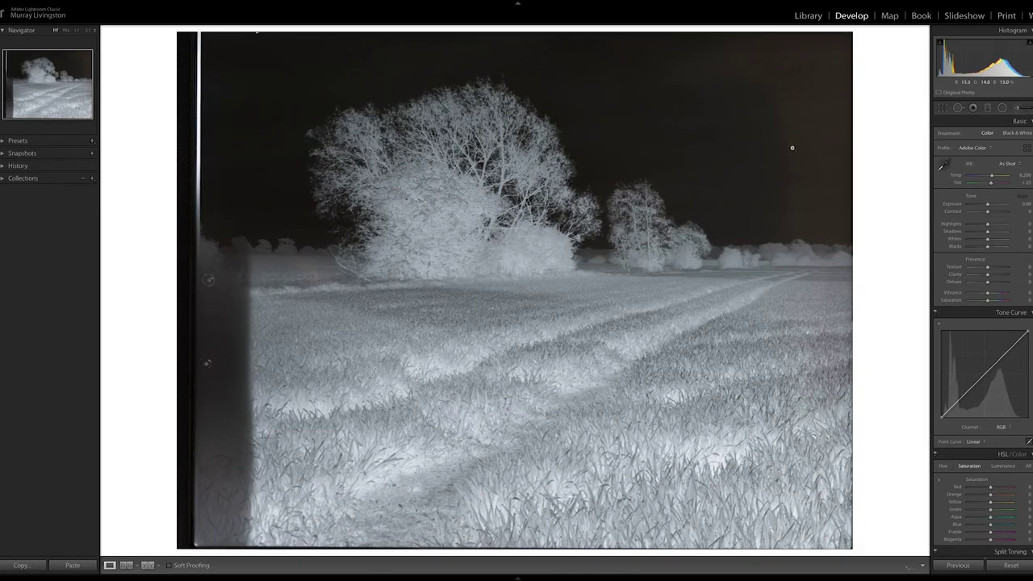
Step: Set white balance by sampling the film border, then convert the negative to black and white
{"action": "left_click", "coordinate": [946, 167]}
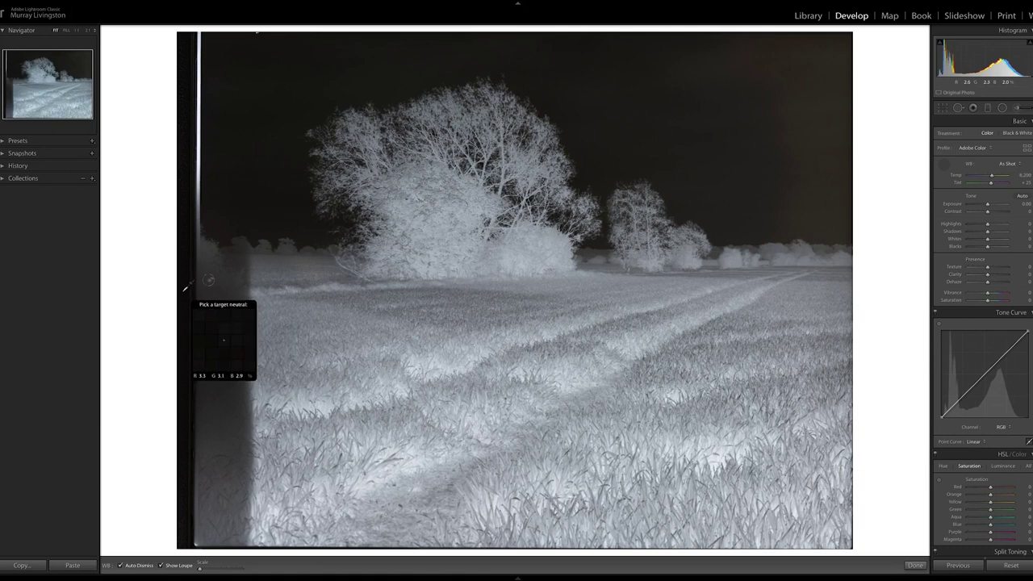
{"action": "left_click", "coordinate": [185, 288]}
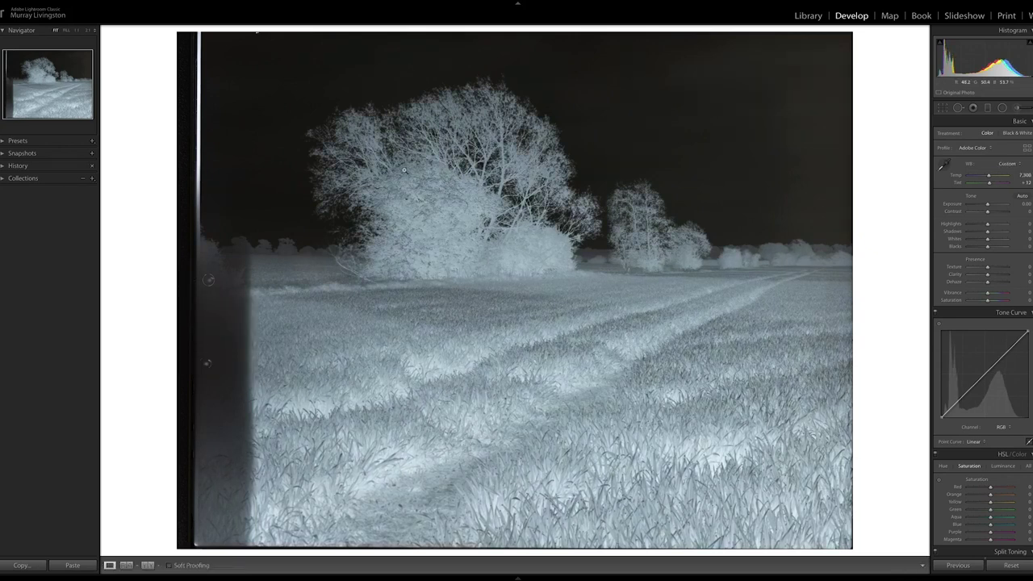
{"action": "key", "text": "v"}
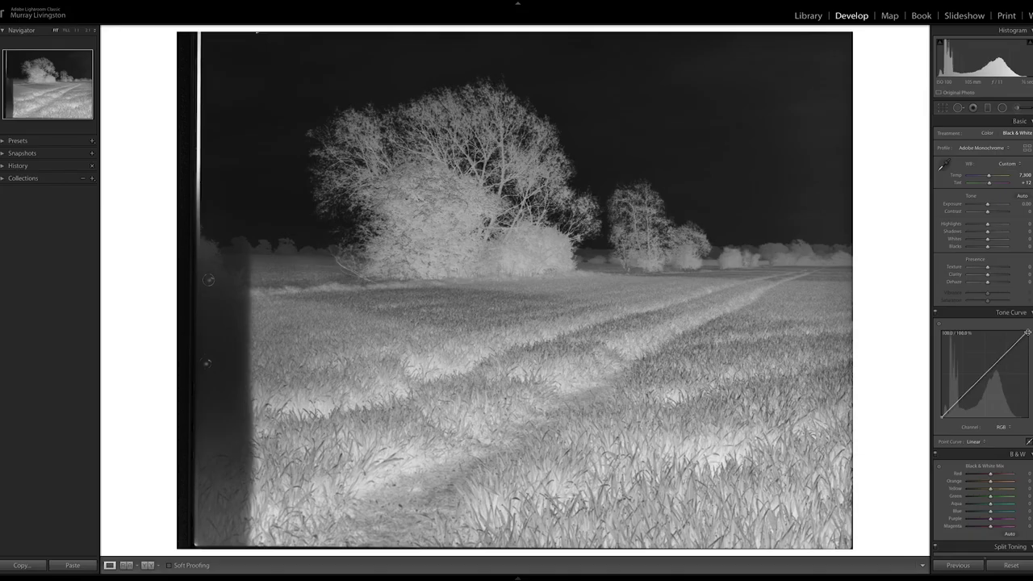
Step: Swap the tone curve's white and black endpoints to invert the negative into a positive
{"action": "left_click_drag", "start_coordinate": [1028, 332], "coordinate": [1028, 419]}
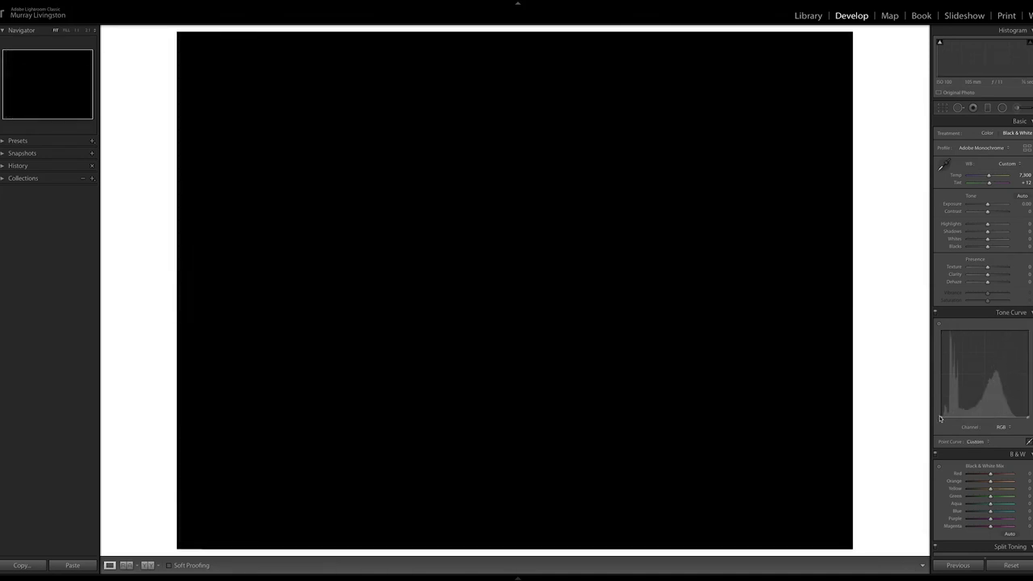
{"action": "left_click_drag", "start_coordinate": [947, 417], "coordinate": [942, 333]}
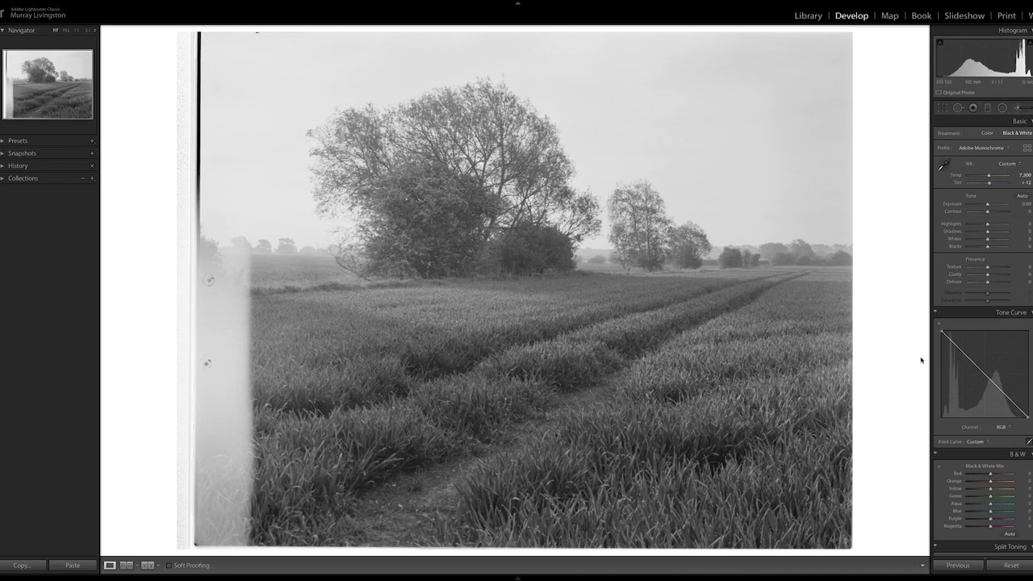
Step: Crop at 4 x 5 / 8 x 10, trimming the film edges around the field and trees
{"action": "left_click", "coordinate": [943, 109]}
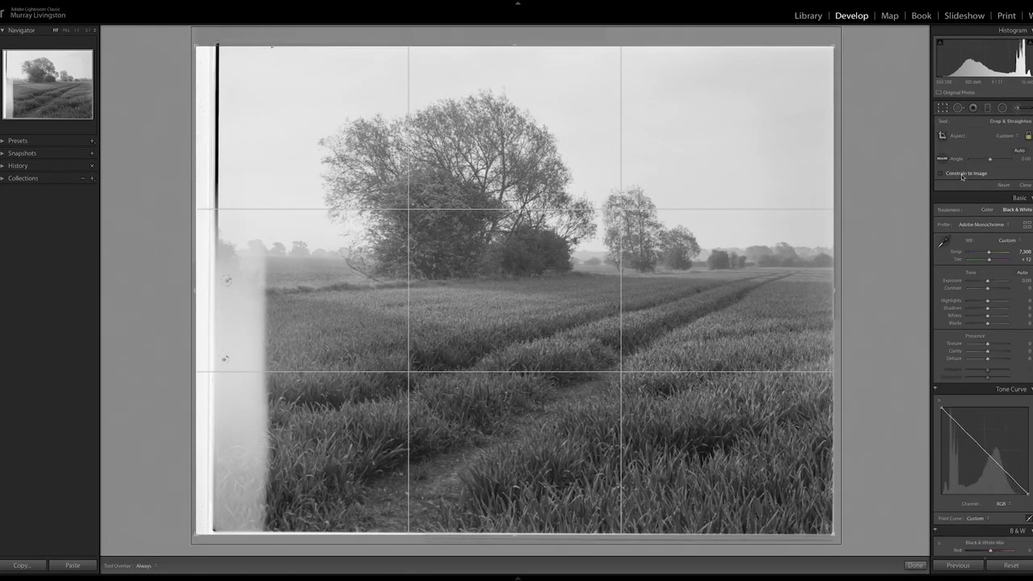
{"action": "left_click", "coordinate": [1005, 135]}
{"action": "left_click", "coordinate": [997, 153]}
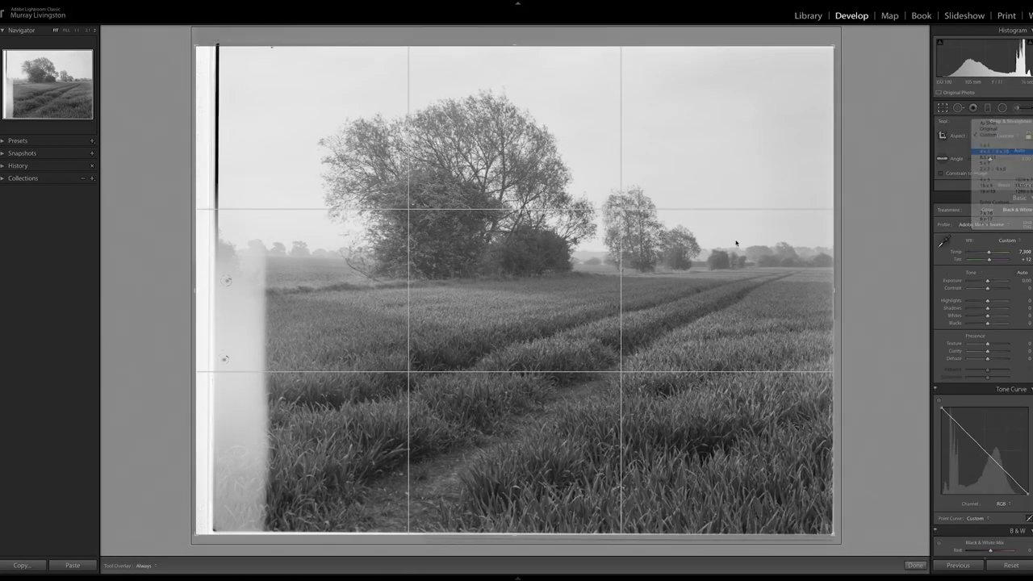
{"action": "left_click_drag", "start_coordinate": [699, 278], "coordinate": [685, 281]}
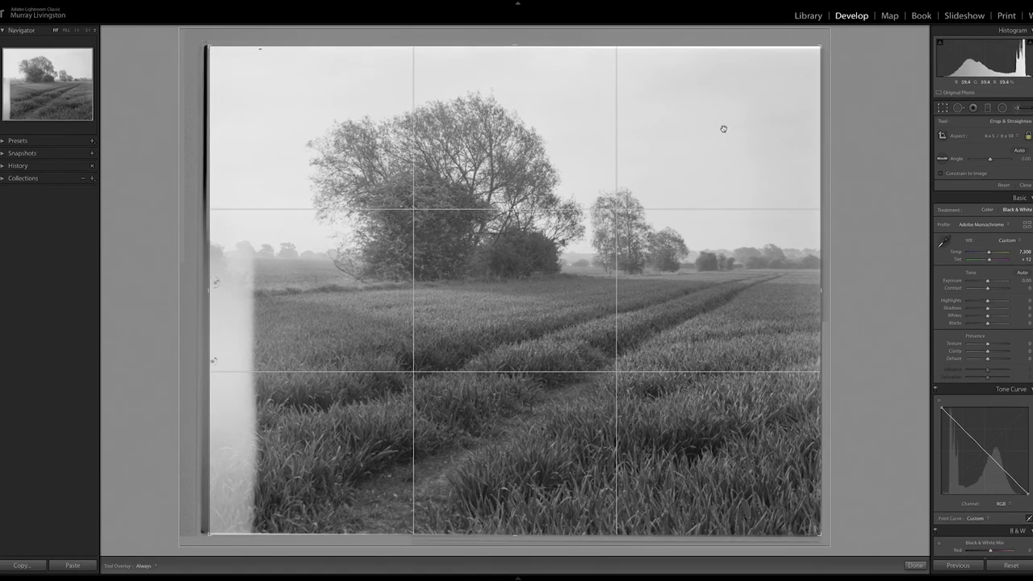
{"action": "left_click_drag", "start_coordinate": [514, 46], "coordinate": [514, 48]}
{"action": "left_click_drag", "start_coordinate": [745, 301], "coordinate": [742, 296]}
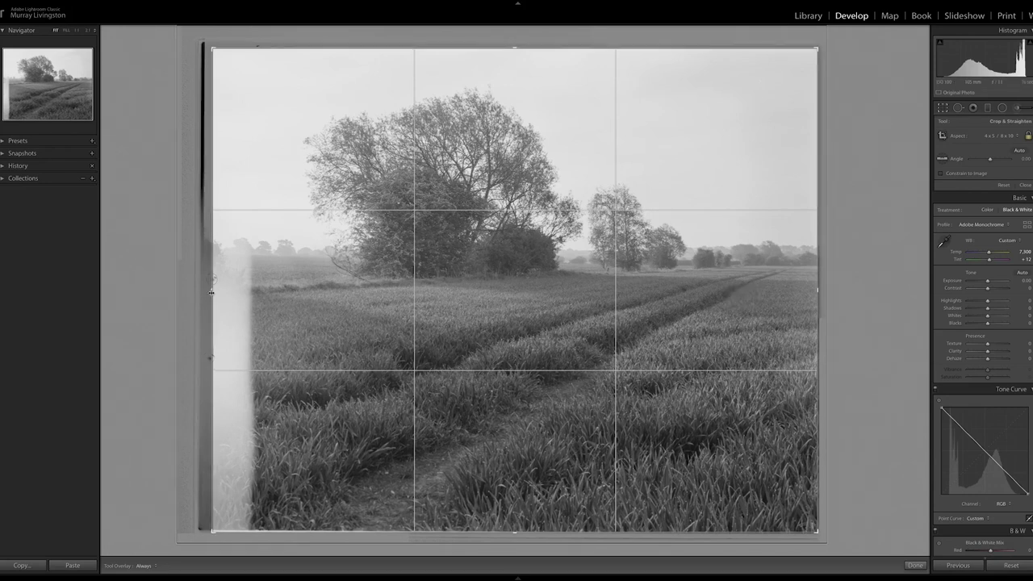
{"action": "left_click_drag", "start_coordinate": [210, 292], "coordinate": [231, 290]}
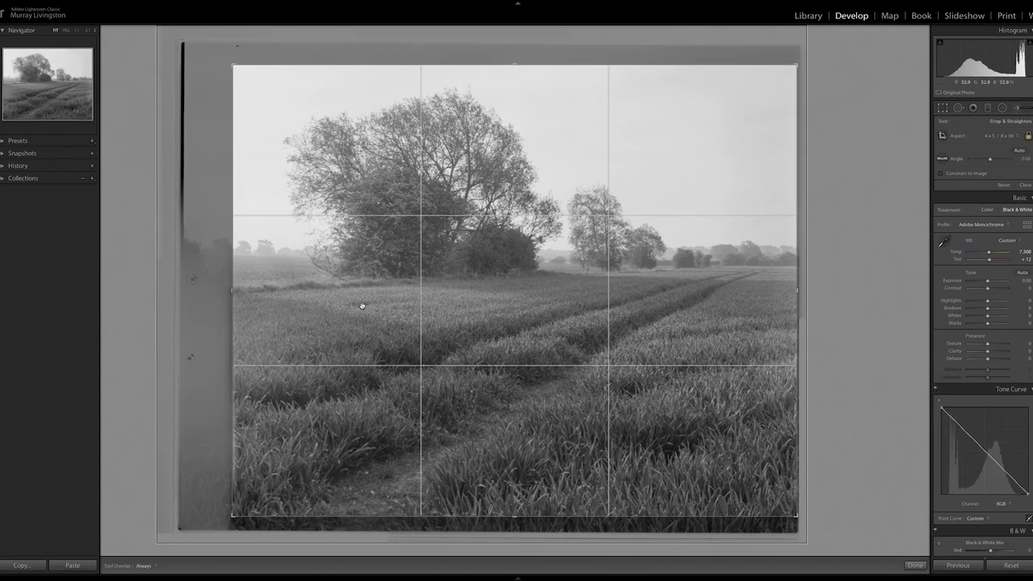
{"action": "left_click_drag", "start_coordinate": [363, 307], "coordinate": [363, 319]}
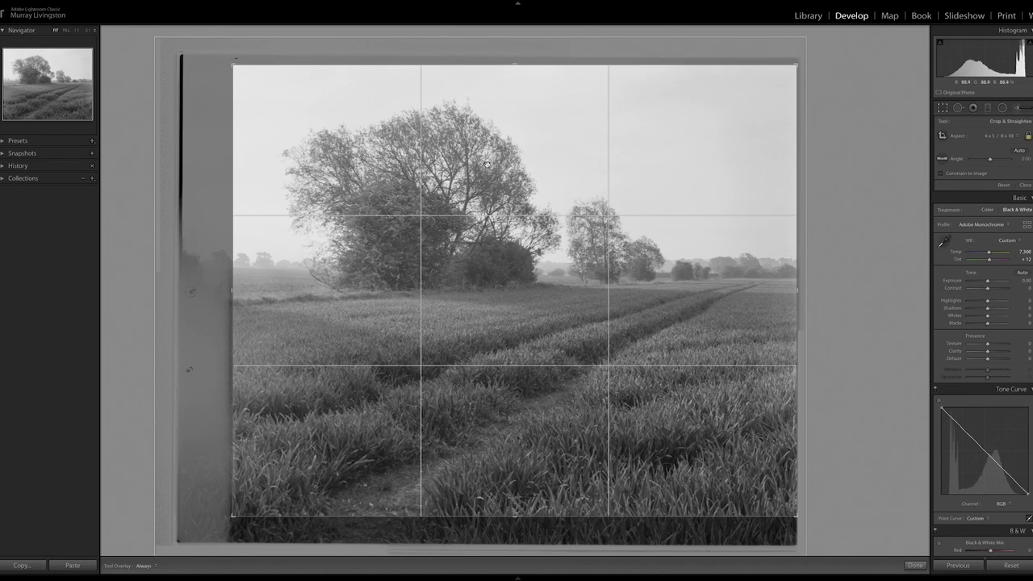
{"action": "left_click_drag", "start_coordinate": [487, 165], "coordinate": [487, 167]}
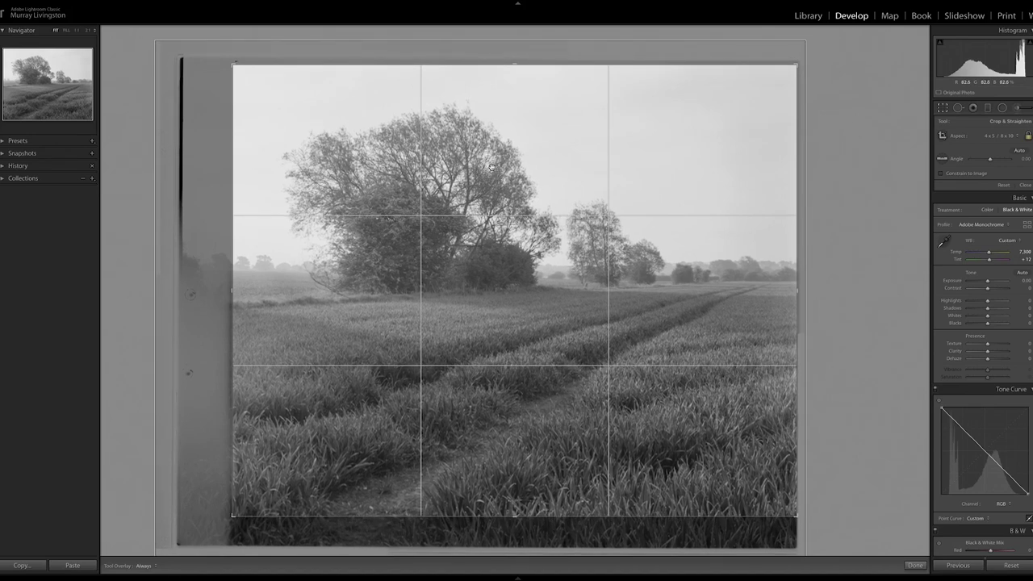
{"action": "key", "text": "Return"}
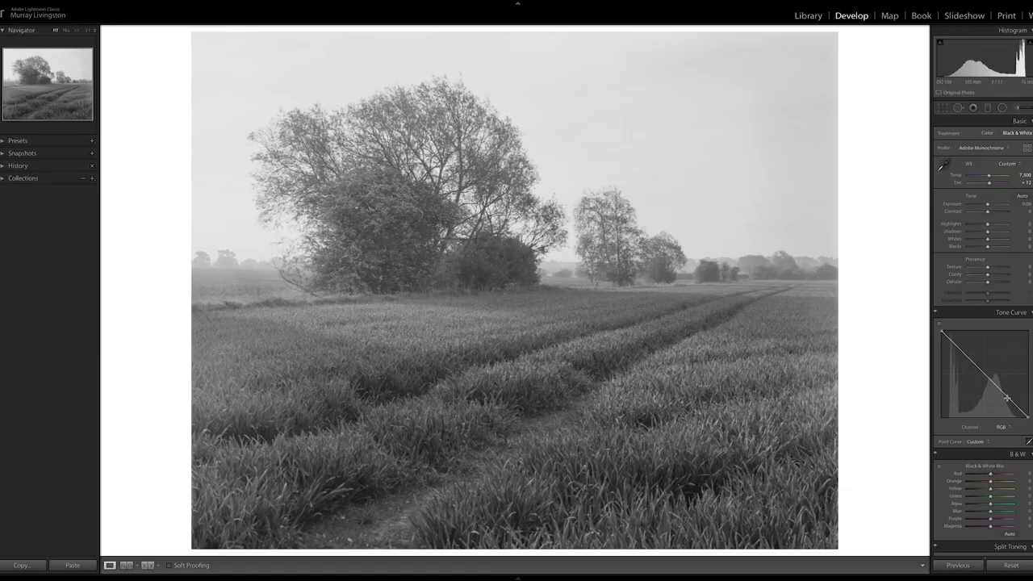
Step: Add two tone-curve points for an S-curve, comparing before and after with undo and redo
{"action": "left_click_drag", "start_coordinate": [1008, 396], "coordinate": [1008, 404]}
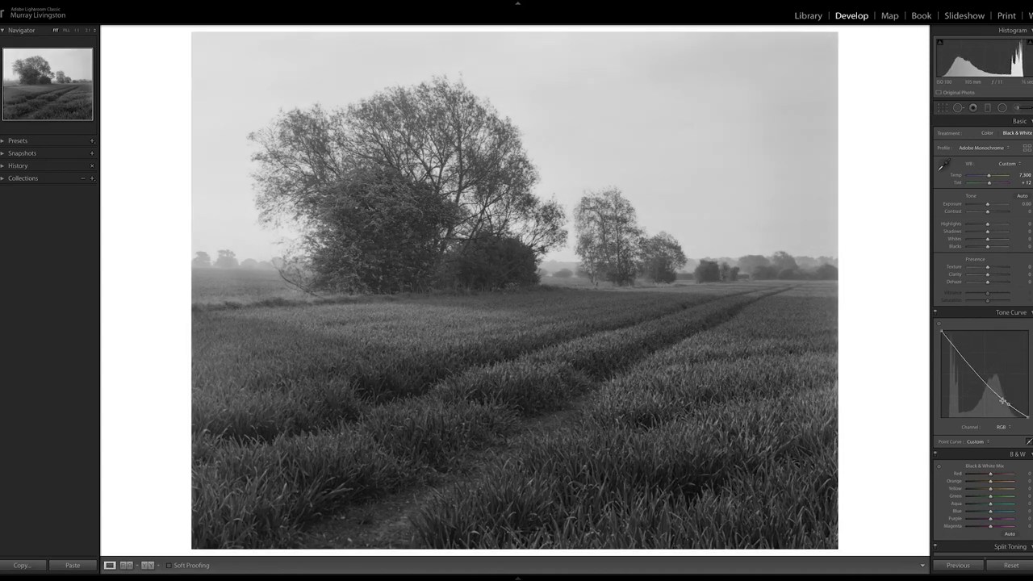
{"action": "left_click_drag", "start_coordinate": [962, 353], "coordinate": [961, 344]}
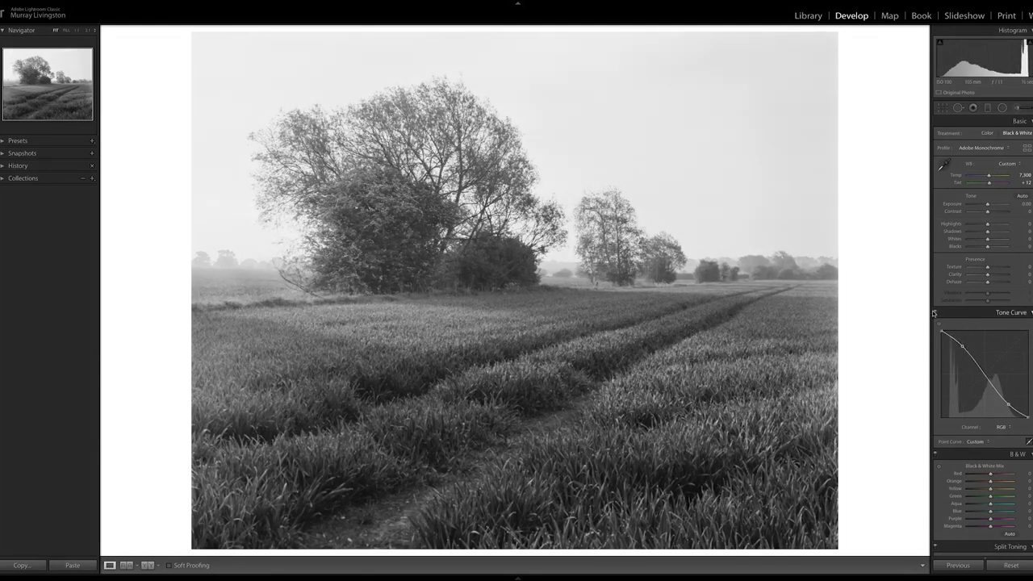
{"action": "key", "text": "ctrl+z"}
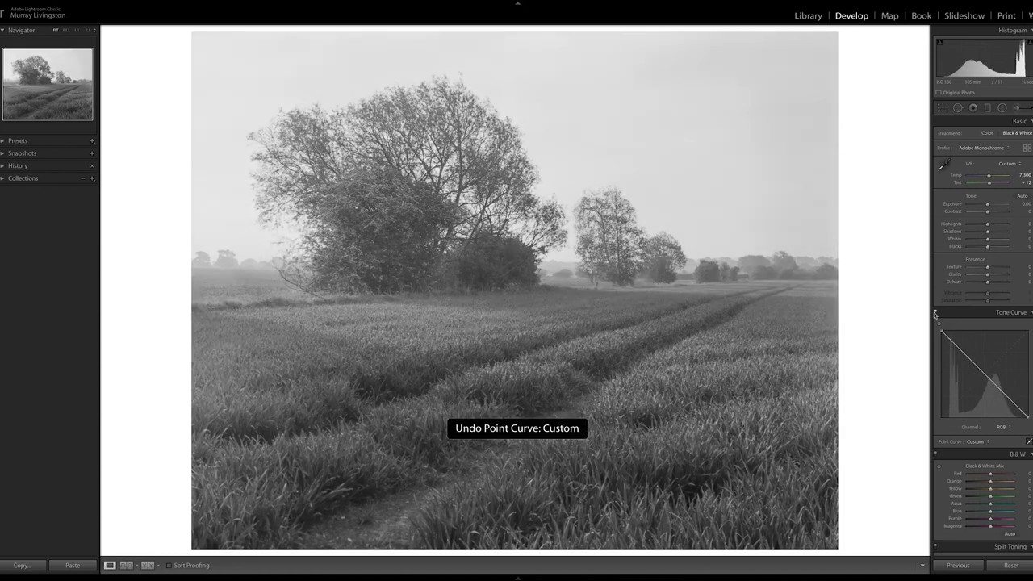
{"action": "key", "text": "ctrl+shift+z"}
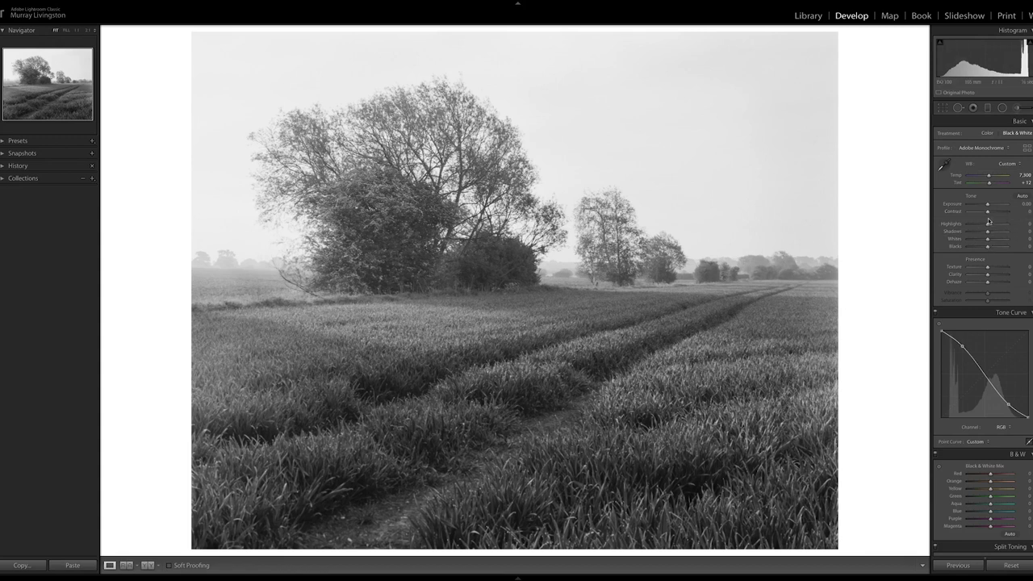
Step: Lift the highlights slightly, then enable lens profile corrections (Sigma Macro 105mm profile)
{"action": "left_click_drag", "start_coordinate": [990, 226], "coordinate": [983, 232]}
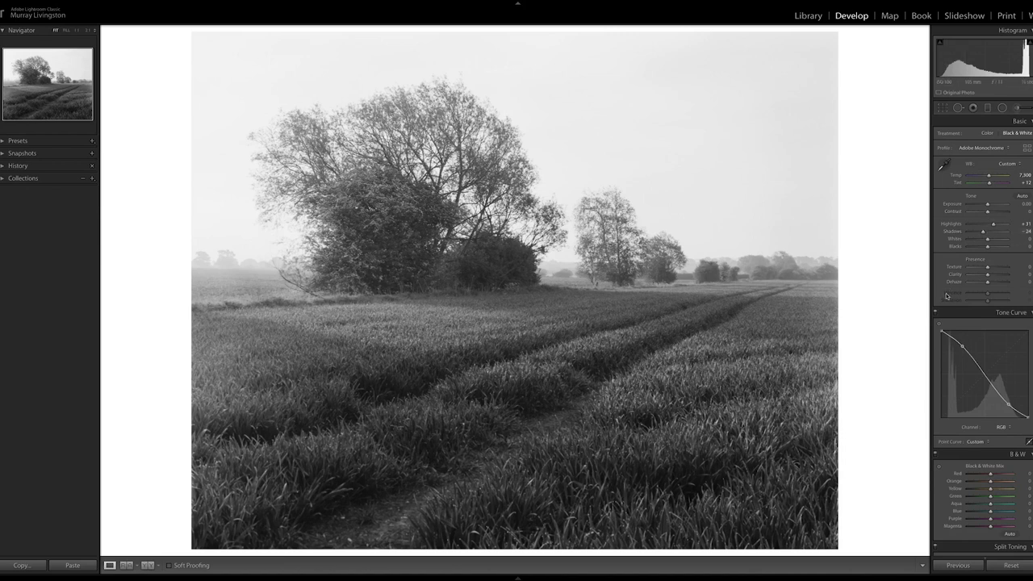
{"action": "scroll", "coordinate": [947, 296], "scroll_direction": "down", "scroll_amount": 8}
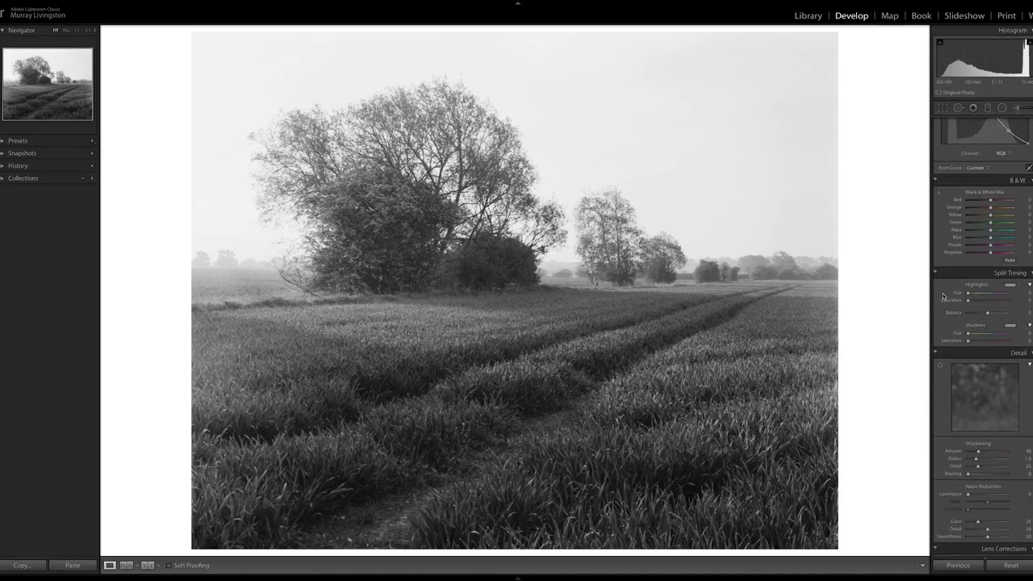
{"action": "scroll", "coordinate": [943, 296], "scroll_direction": "down", "scroll_amount": 2}
{"action": "left_click_drag", "start_coordinate": [978, 386], "coordinate": [962, 388]}
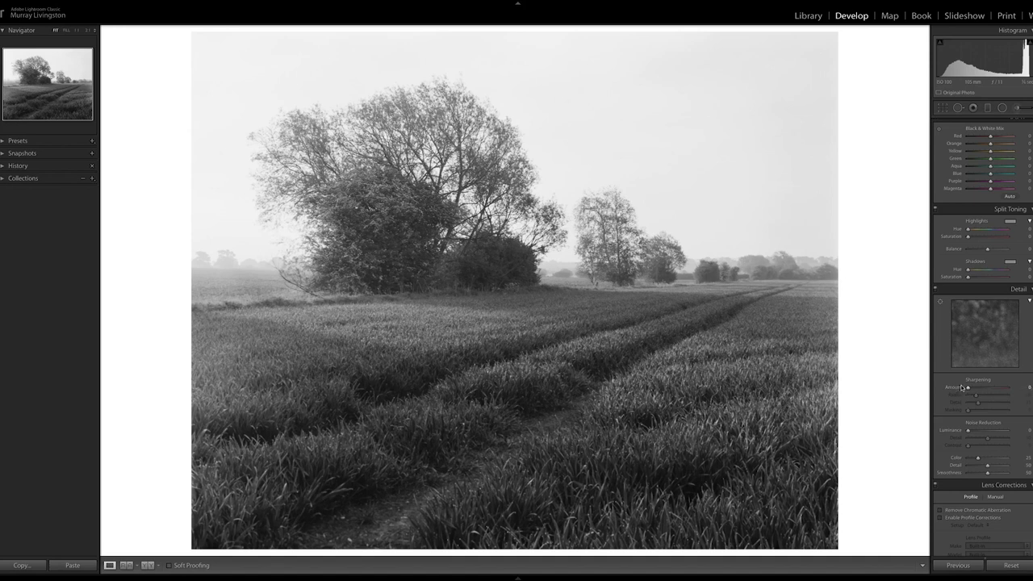
{"action": "scroll", "coordinate": [962, 389], "scroll_direction": "down", "scroll_amount": 4}
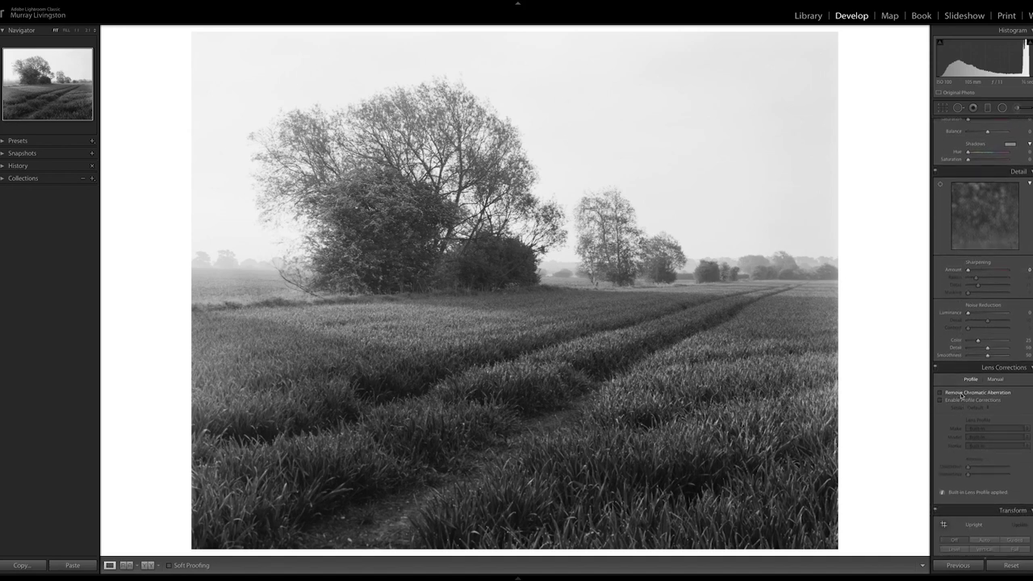
{"action": "left_click", "coordinate": [962, 399]}
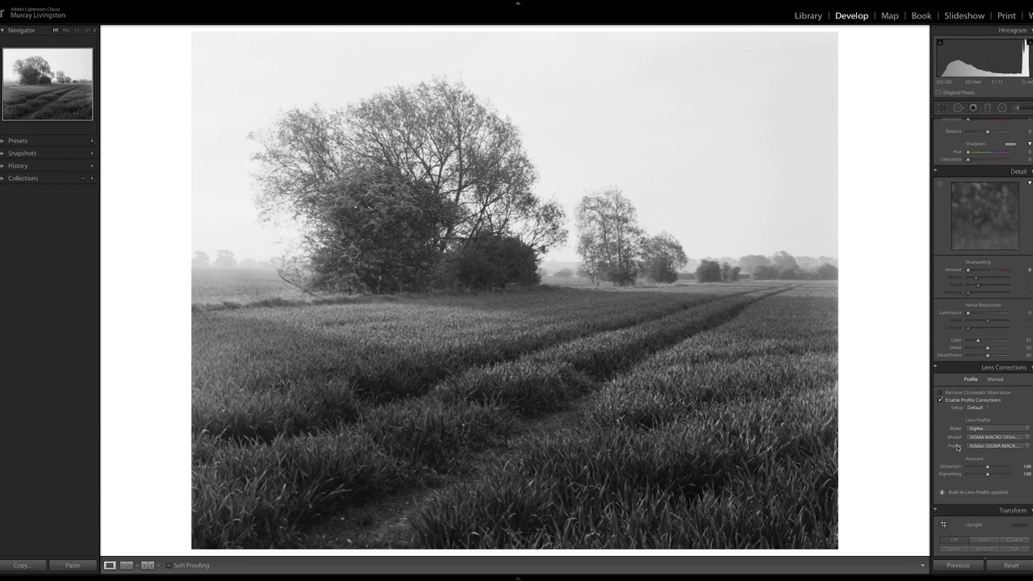
{"action": "scroll", "coordinate": [957, 443], "scroll_direction": "down", "scroll_amount": 5}
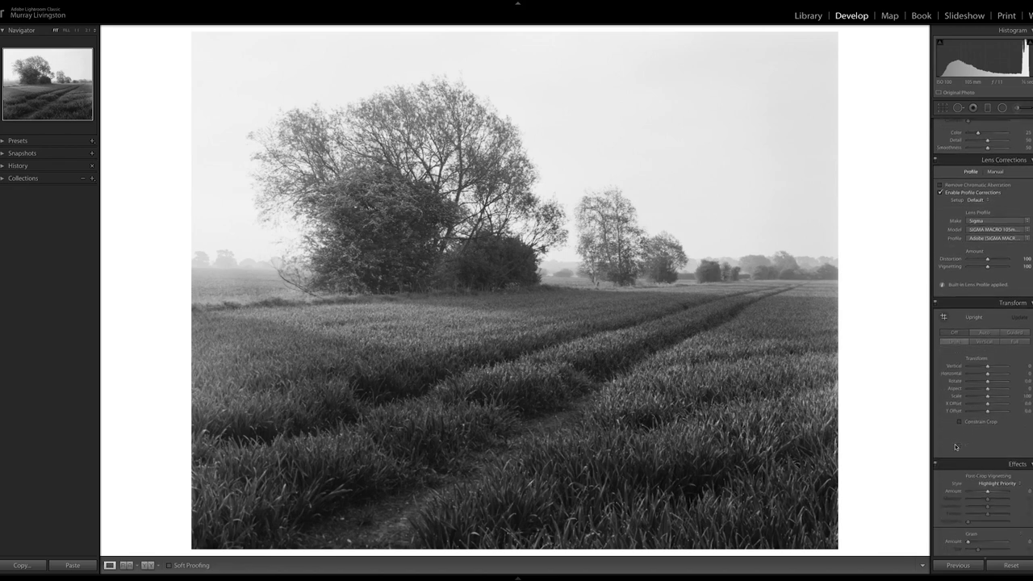
{"action": "scroll", "coordinate": [957, 446], "scroll_direction": "down", "scroll_amount": 1}
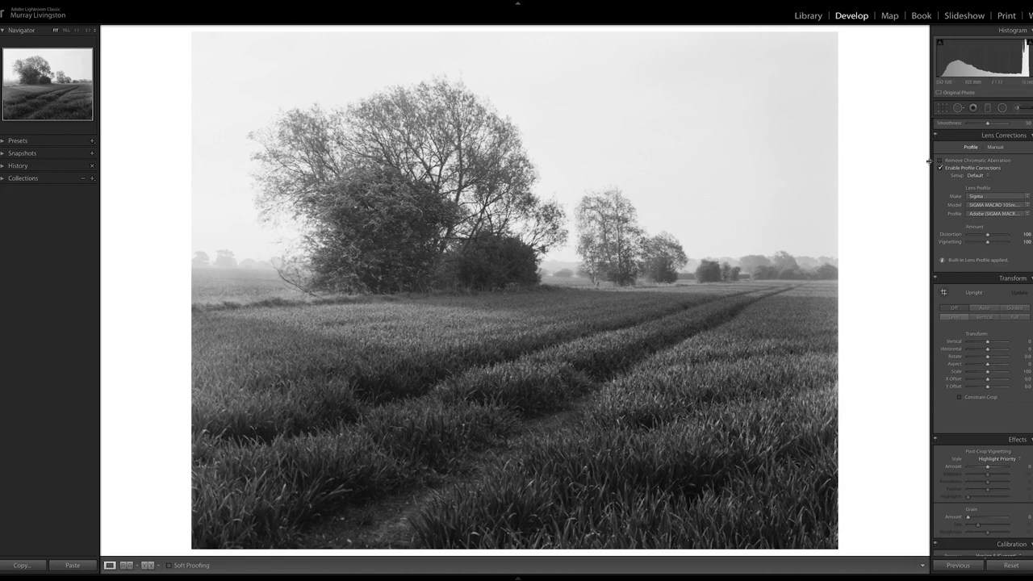
Step: Try post-crop vignette amounts of -8, -10 and -12
{"action": "scroll", "coordinate": [1021, 331], "scroll_direction": "down", "scroll_amount": 1}
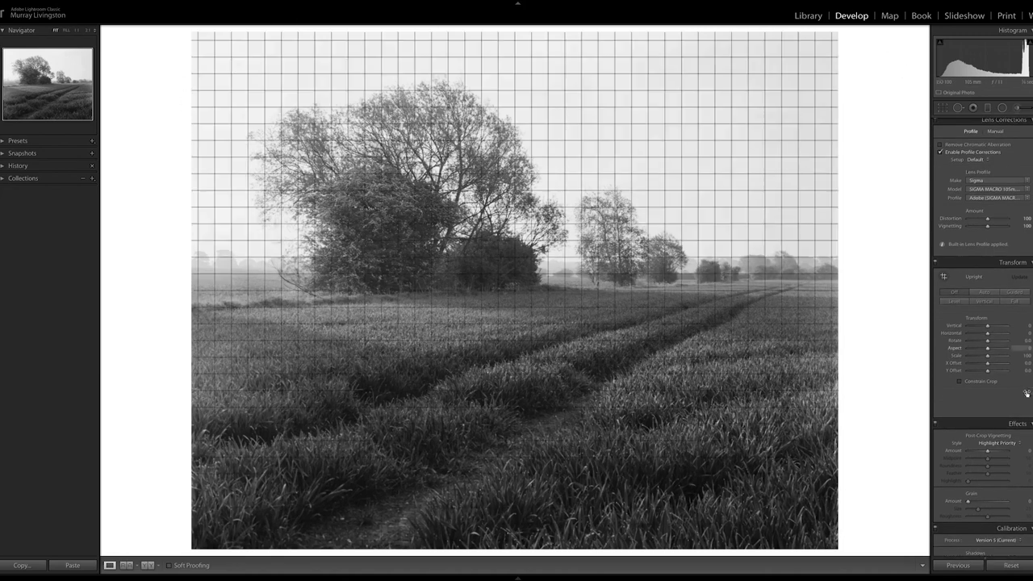
{"action": "left_click", "coordinate": [1028, 452]}
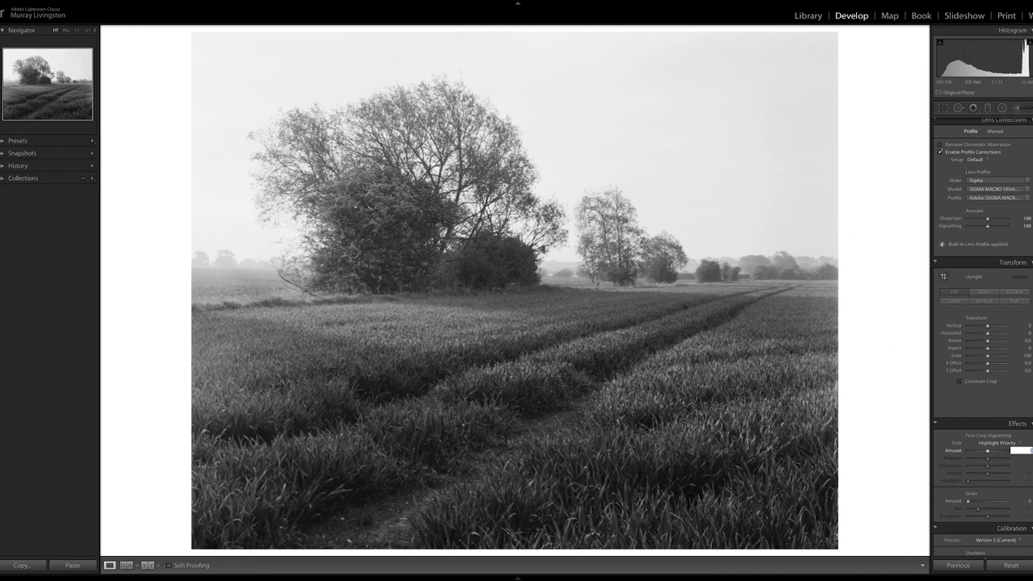
{"action": "type", "text": "-8"}
{"action": "key", "text": "Return"}
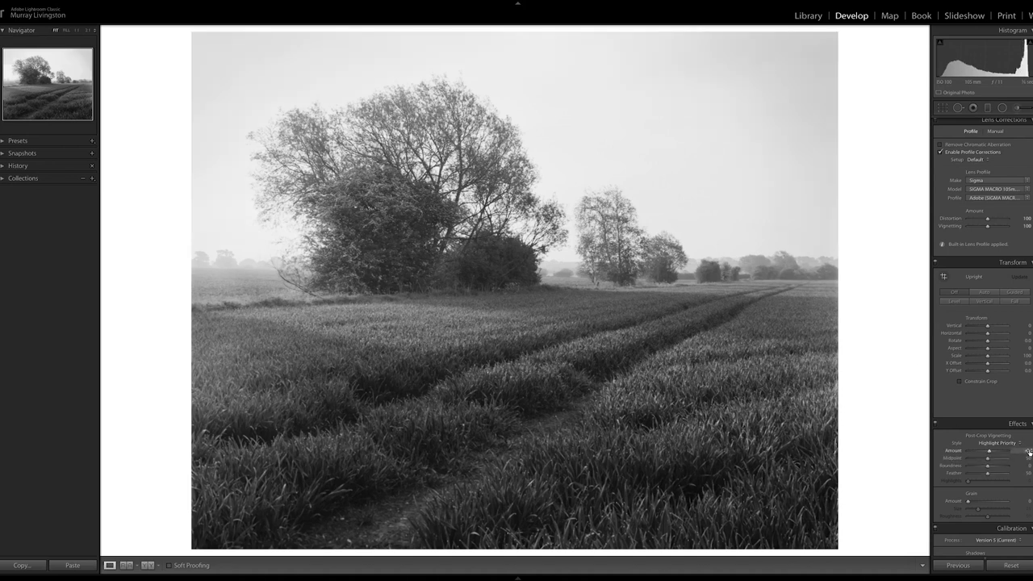
{"action": "left_click", "coordinate": [1028, 452]}
{"action": "type", "text": "-10"}
{"action": "key", "text": "Return"}
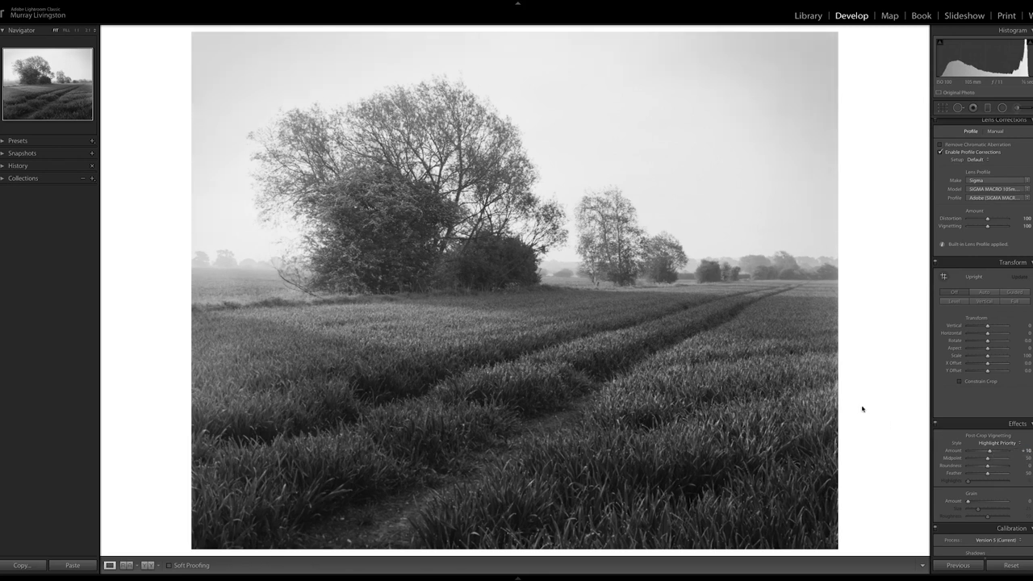
{"action": "left_click", "coordinate": [1025, 453]}
{"action": "type", "text": "-12"}
{"action": "key", "text": "Tab"}
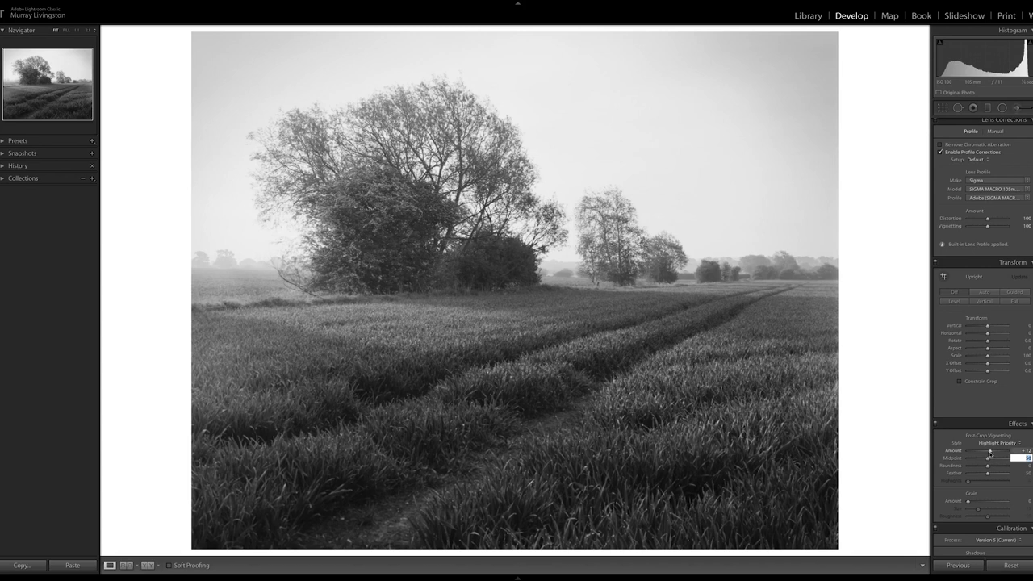
Step: Settle the post-crop vignette amount back at -10
{"action": "scroll", "coordinate": [990, 453], "scroll_direction": "up", "scroll_amount": 1}
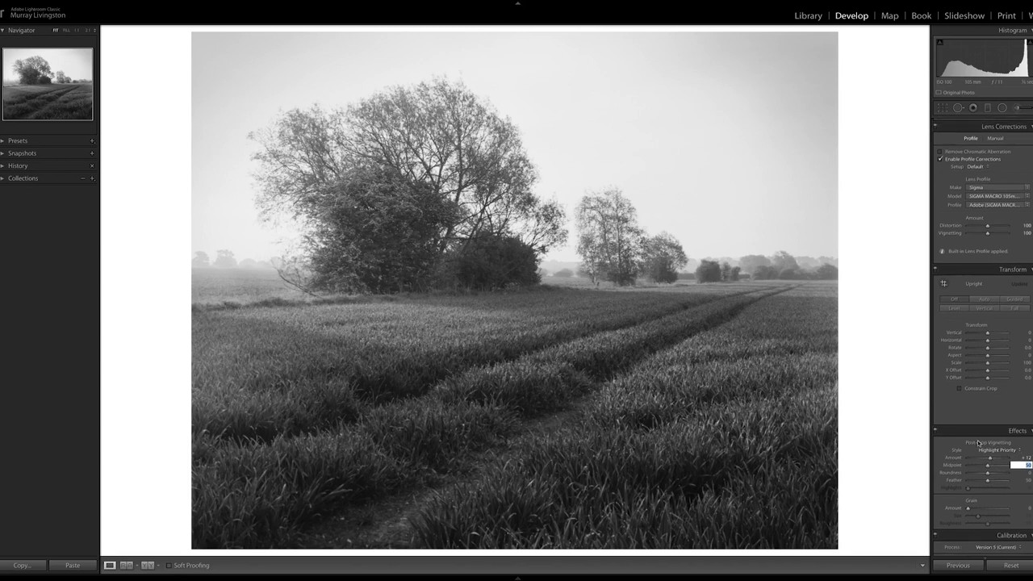
{"action": "left_click", "coordinate": [1023, 458]}
{"action": "type", "text": "-10"}
{"action": "key", "text": "Return"}
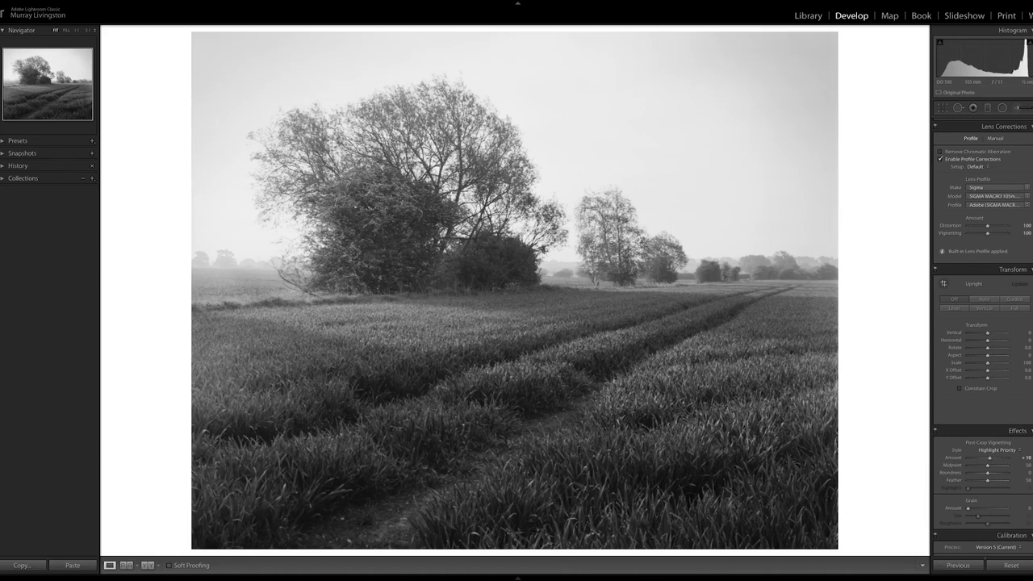
{"action": "scroll", "coordinate": [990, 441], "scroll_direction": "up", "scroll_amount": 1}
{"action": "scroll", "coordinate": [990, 440], "scroll_direction": "up", "scroll_amount": 10}
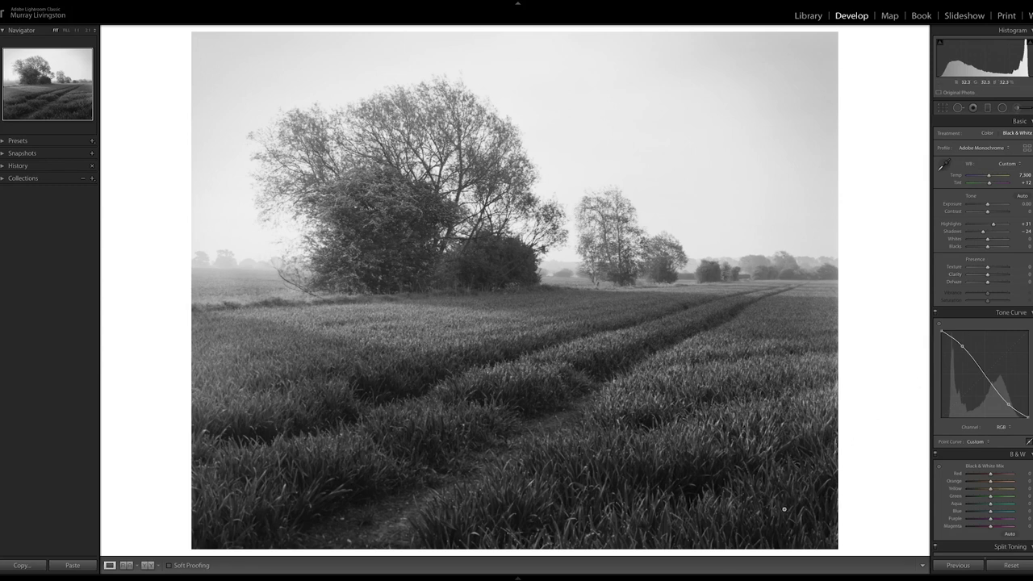
Step: Set Clarity to 15 in the Basic panel's Presence section
{"action": "left_click", "coordinate": [1025, 275]}
{"action": "left_click", "coordinate": [1025, 275]}
{"action": "type", "text": "15"}
{"action": "key", "text": "Return"}
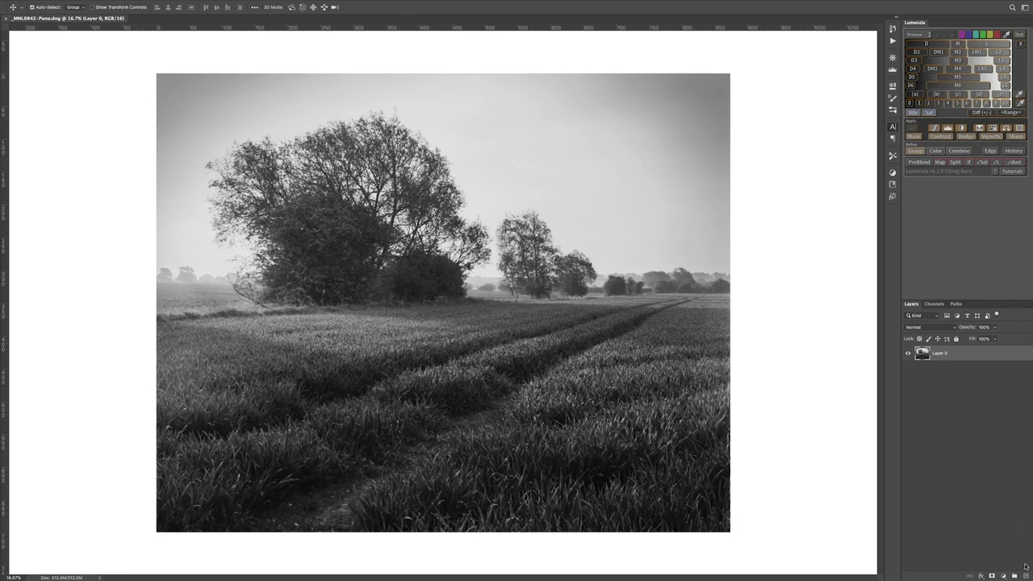
{"action": "key", "text": "F6"}
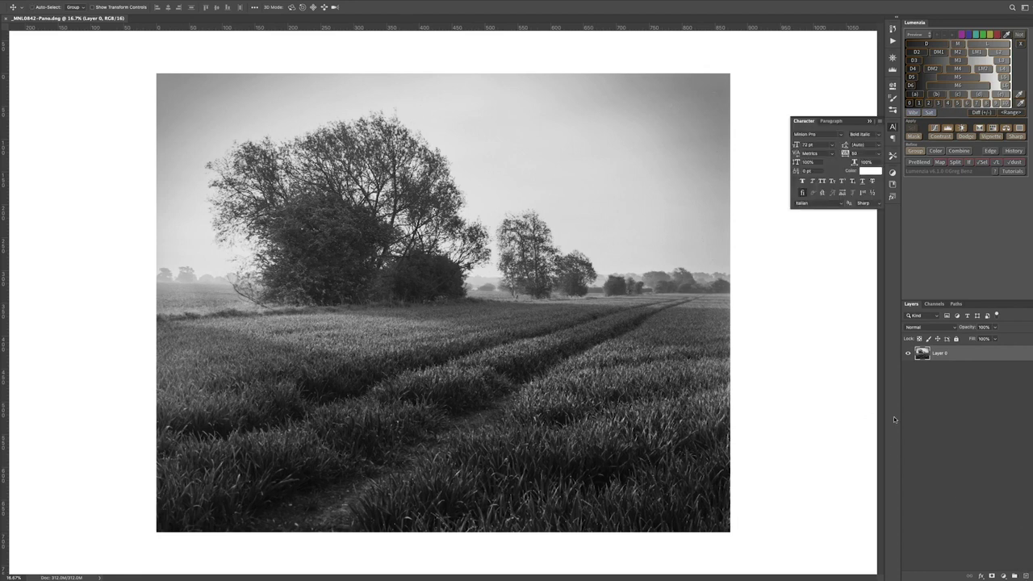
{"action": "left_click", "coordinate": [893, 127]}
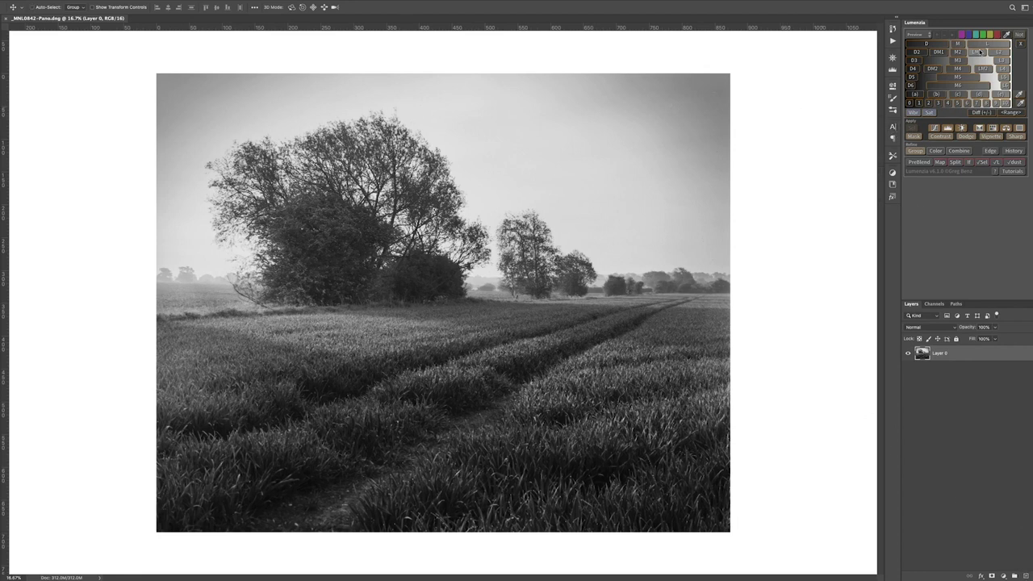
{"action": "left_click", "coordinate": [1027, 8]}
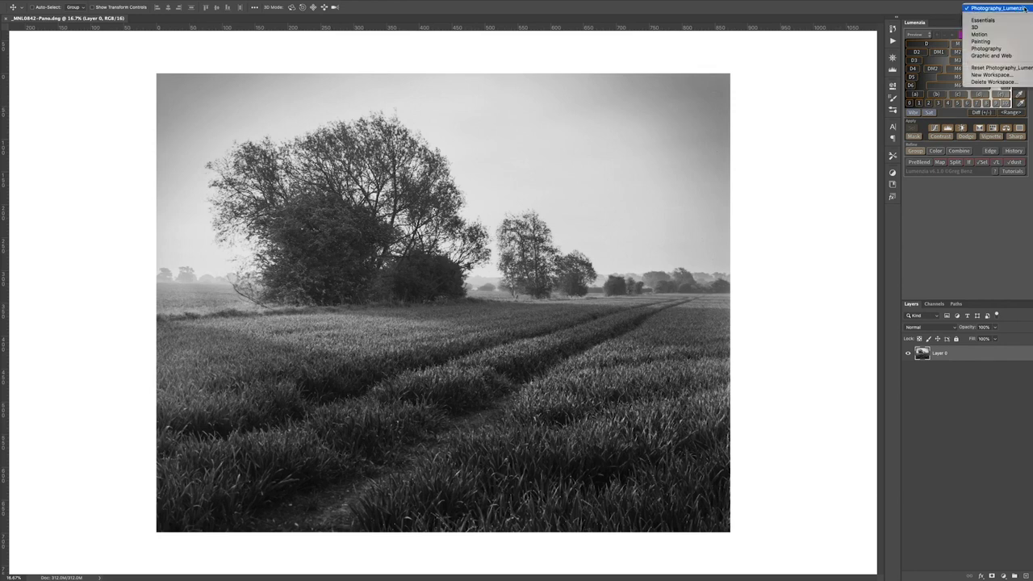
{"action": "left_click", "coordinate": [1025, 8]}
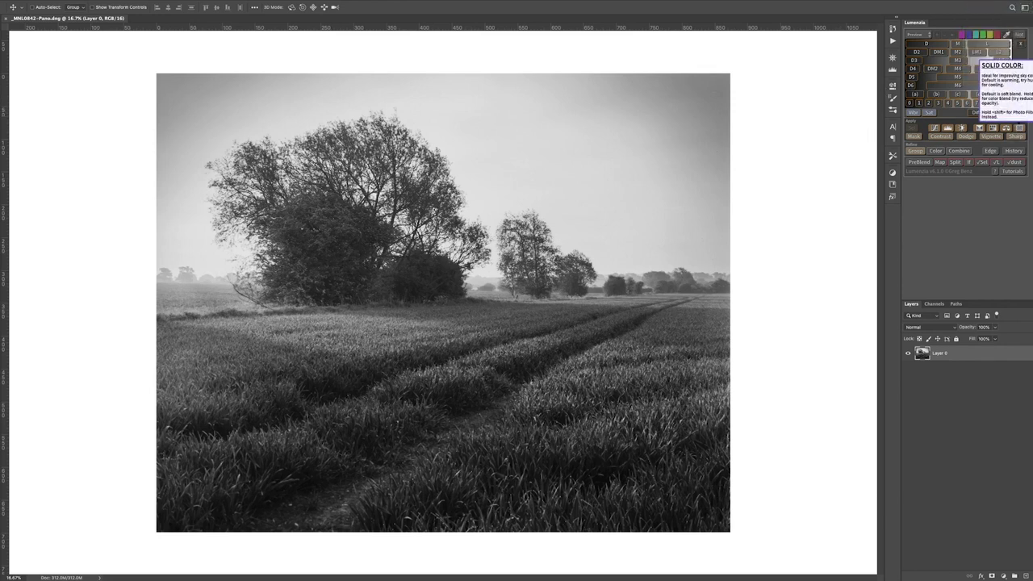
{"action": "left_click", "coordinate": [1026, 7]}
{"action": "key", "text": "Escape"}
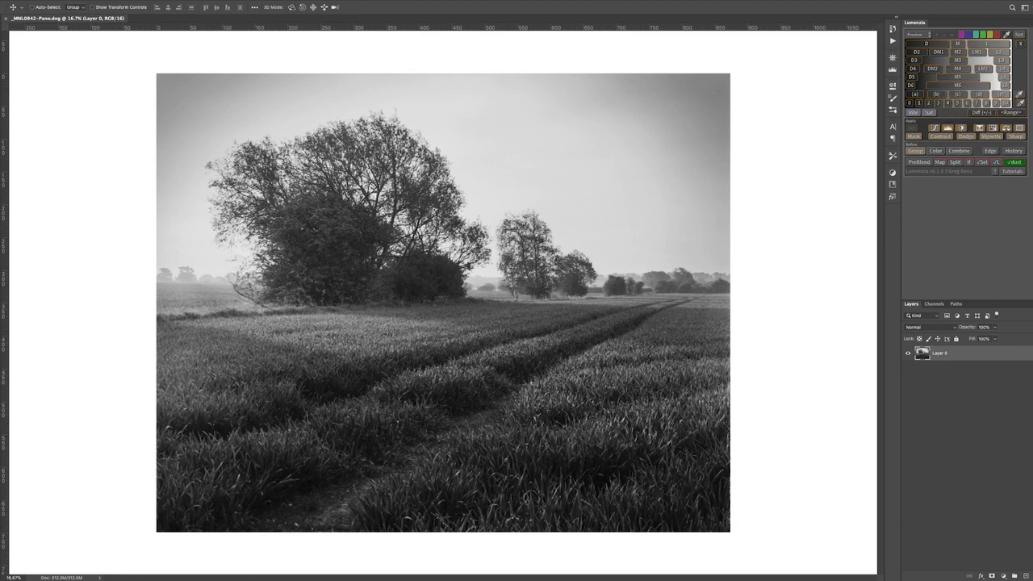
Step: Create a Dust/Heal/Clone layer with Lumenzia's √dust and delete its dust-check group
{"action": "left_click", "coordinate": [1014, 162]}
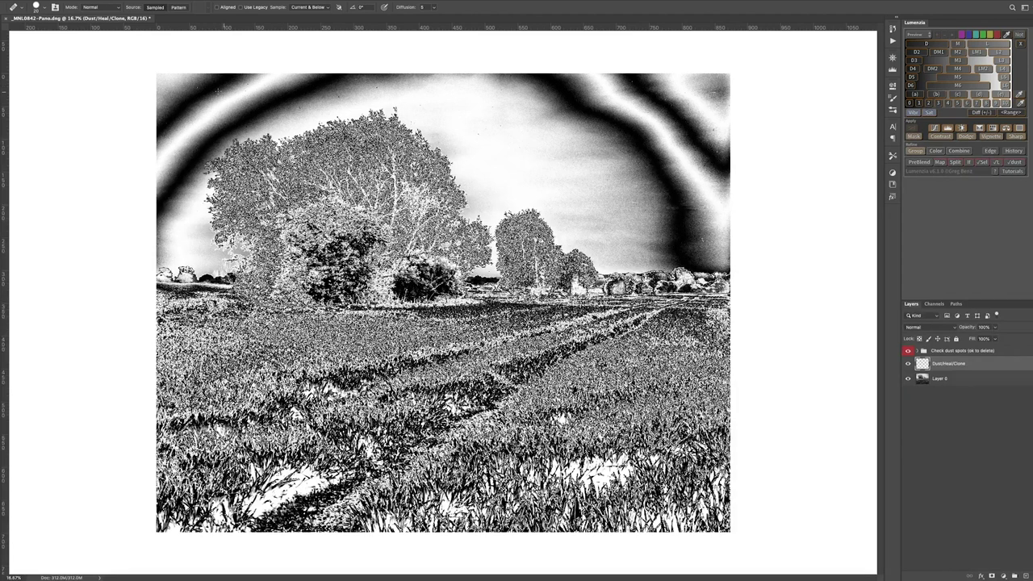
{"action": "left_click", "coordinate": [1020, 43]}
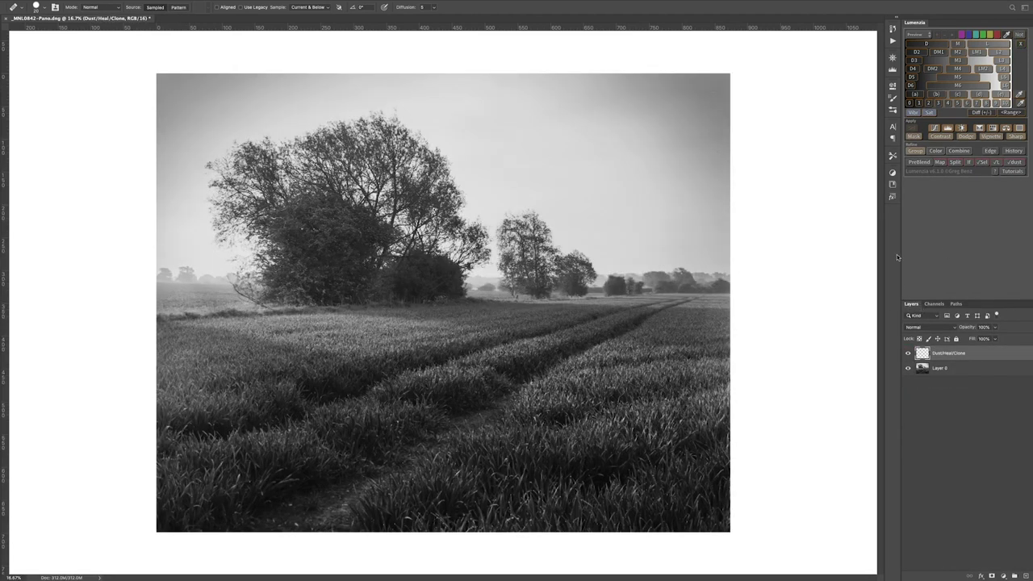
{"action": "scroll", "coordinate": [690, 199], "scroll_direction": "up", "scroll_amount": 6}
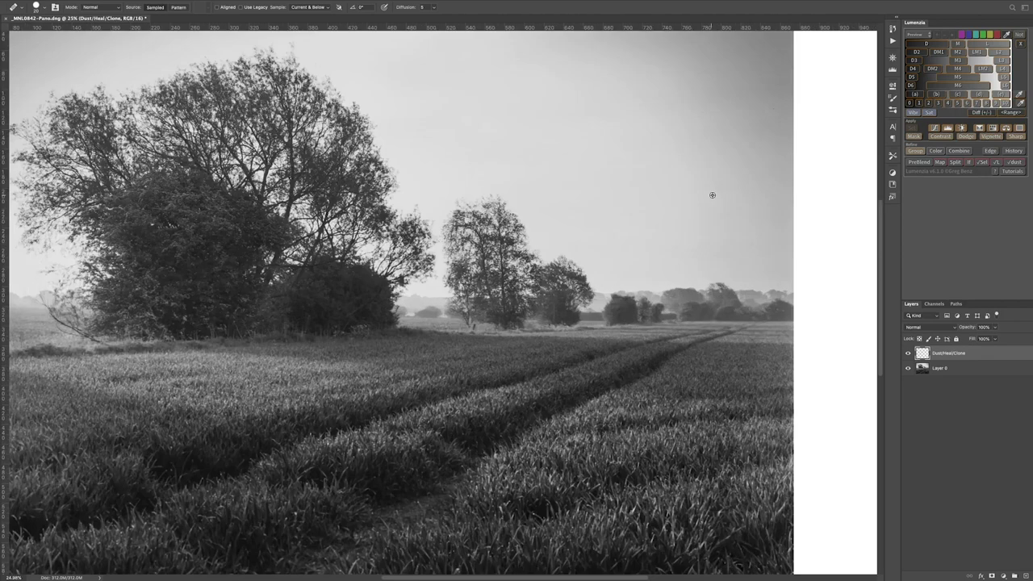
{"action": "scroll", "coordinate": [675, 383], "scroll_direction": "up", "scroll_amount": 6}
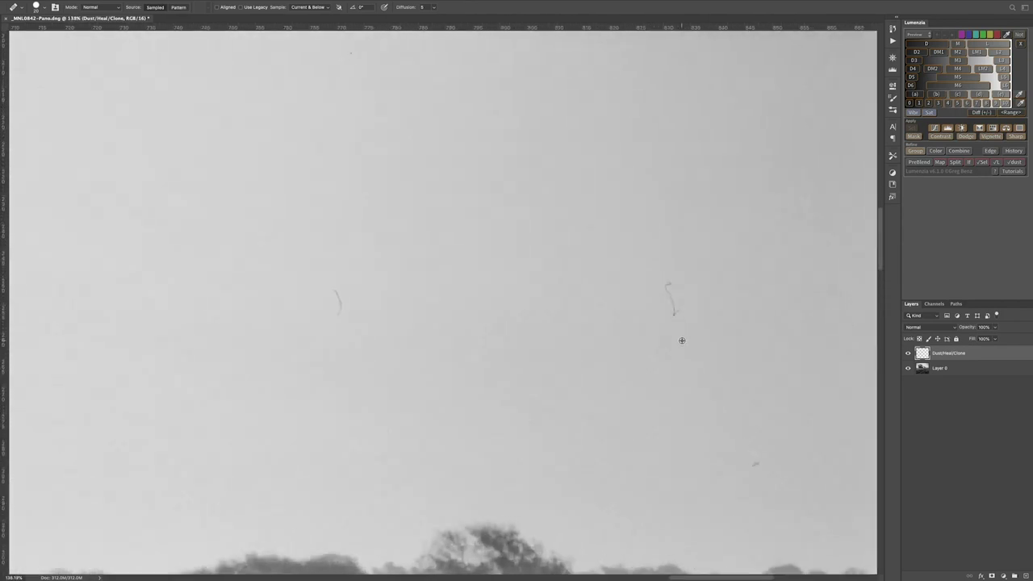
{"action": "left_click_drag", "start_coordinate": [680, 342], "coordinate": [512, 284]}
{"action": "scroll", "coordinate": [514, 286], "scroll_direction": "up", "scroll_amount": 1}
{"action": "scroll", "coordinate": [513, 286], "scroll_direction": "up", "scroll_amount": 1}
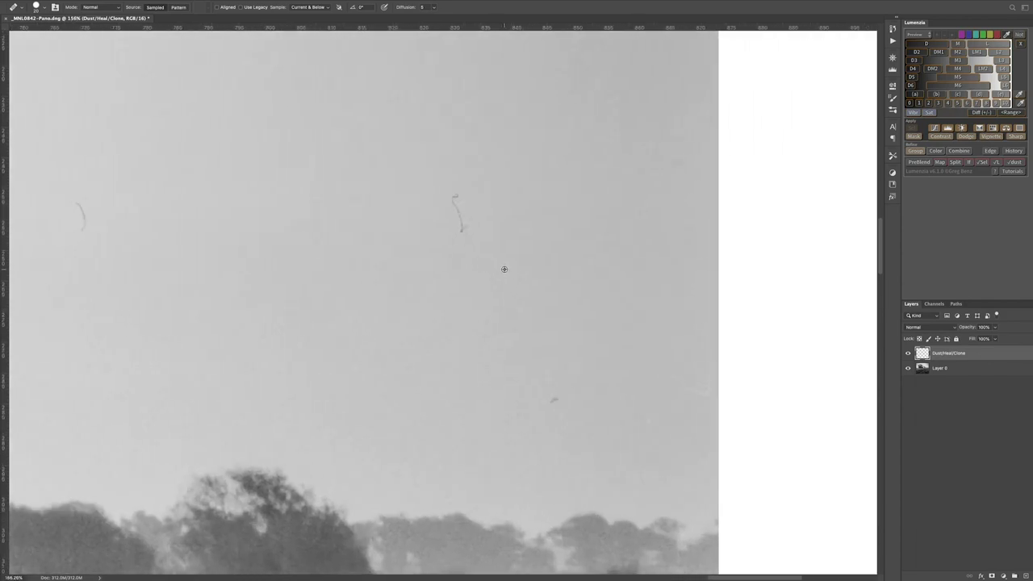
Step: Heal several dust specks in the sky with the Healing Brush
{"action": "left_click", "coordinate": [453, 206]}
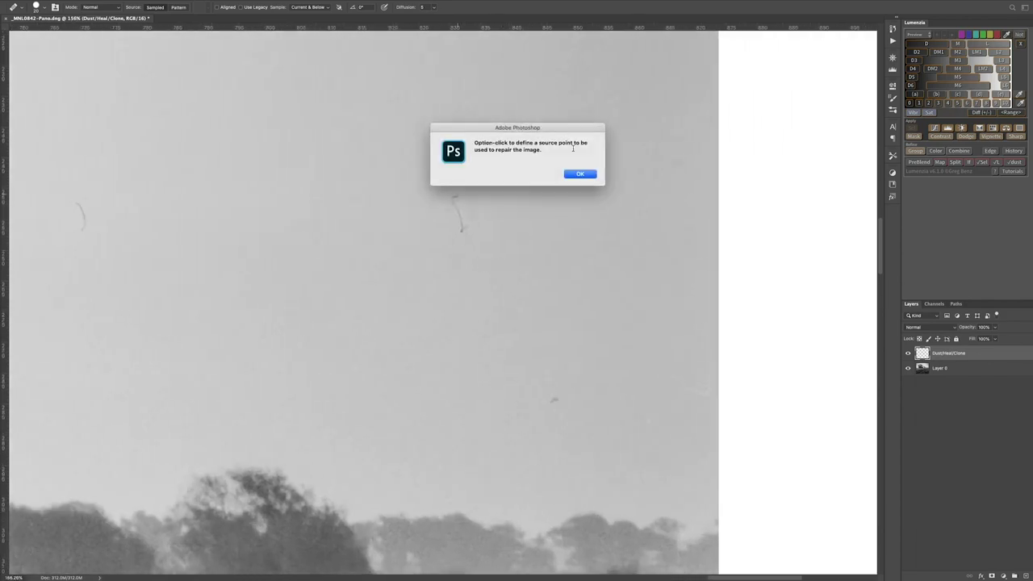
{"action": "left_click", "coordinate": [581, 174]}
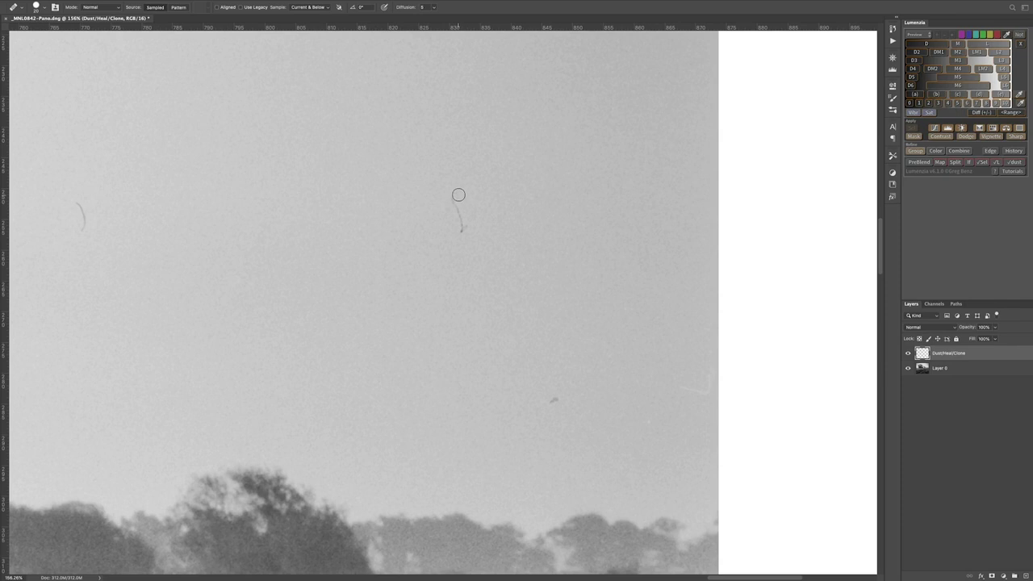
{"action": "left_click", "coordinate": [461, 228]}
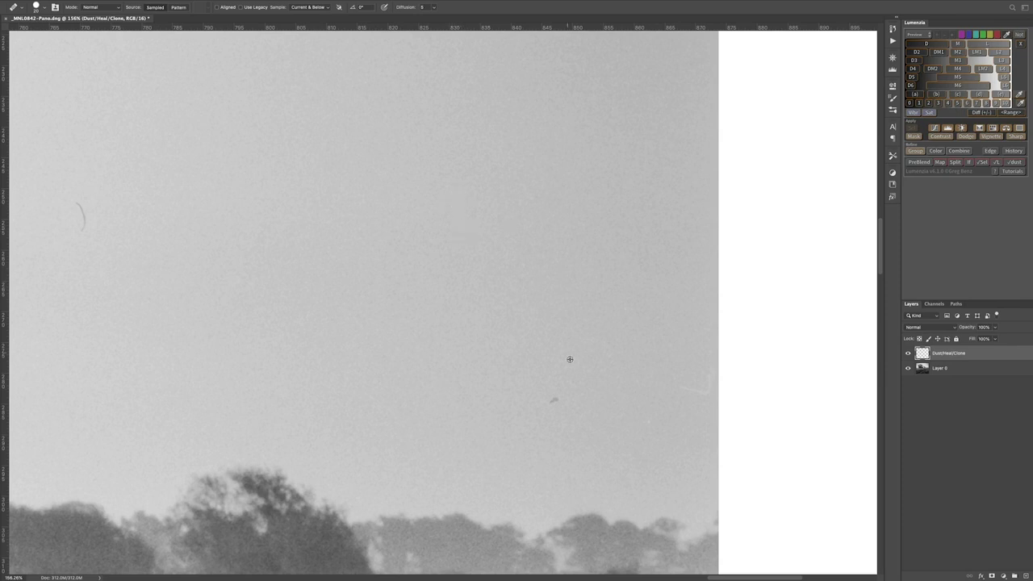
{"action": "left_click", "coordinate": [553, 400]}
Step: Heal the two curved sky scratches using Alt-clicked clean-sky sources
{"action": "left_click", "coordinate": [106, 198], "text": "alt"}
{"action": "left_click_drag", "start_coordinate": [76, 203], "coordinate": [84, 234]}
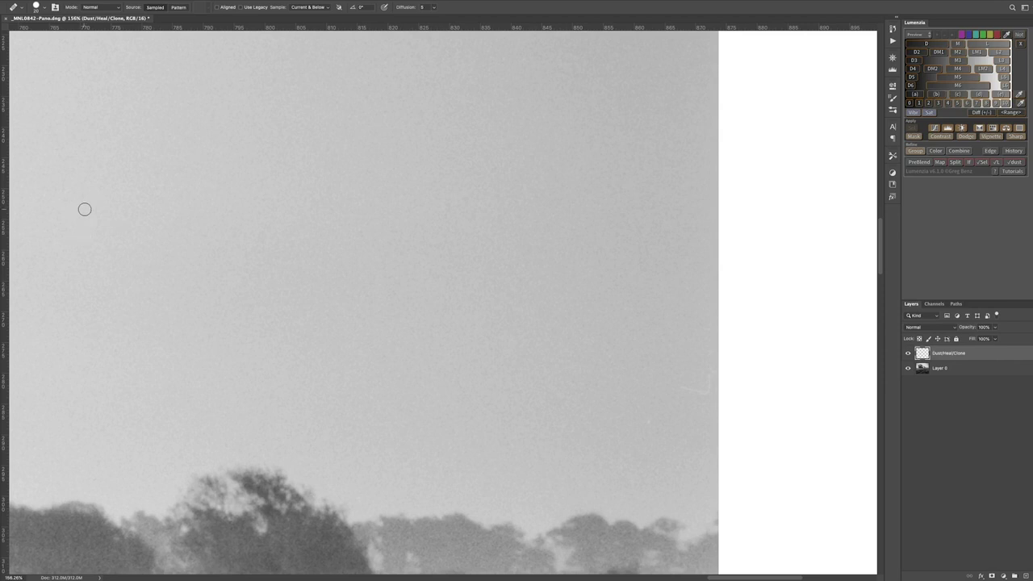
{"action": "left_click", "coordinate": [659, 406], "text": "alt"}
{"action": "left_click_drag", "start_coordinate": [703, 369], "coordinate": [705, 395]}
{"action": "scroll", "coordinate": [635, 353], "scroll_direction": "down", "scroll_amount": 5}
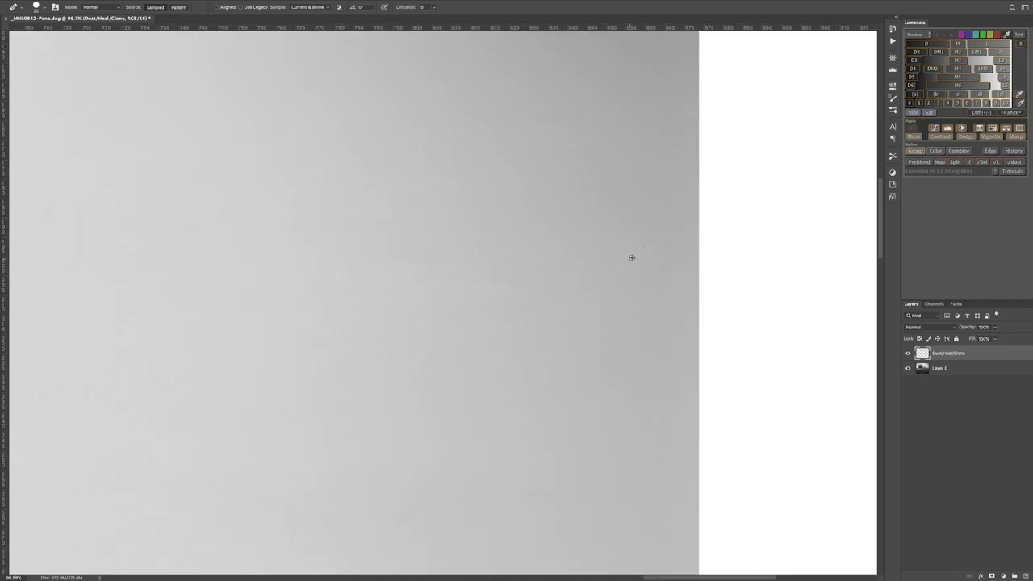
{"action": "scroll", "coordinate": [627, 271], "scroll_direction": "left", "scroll_amount": 5}
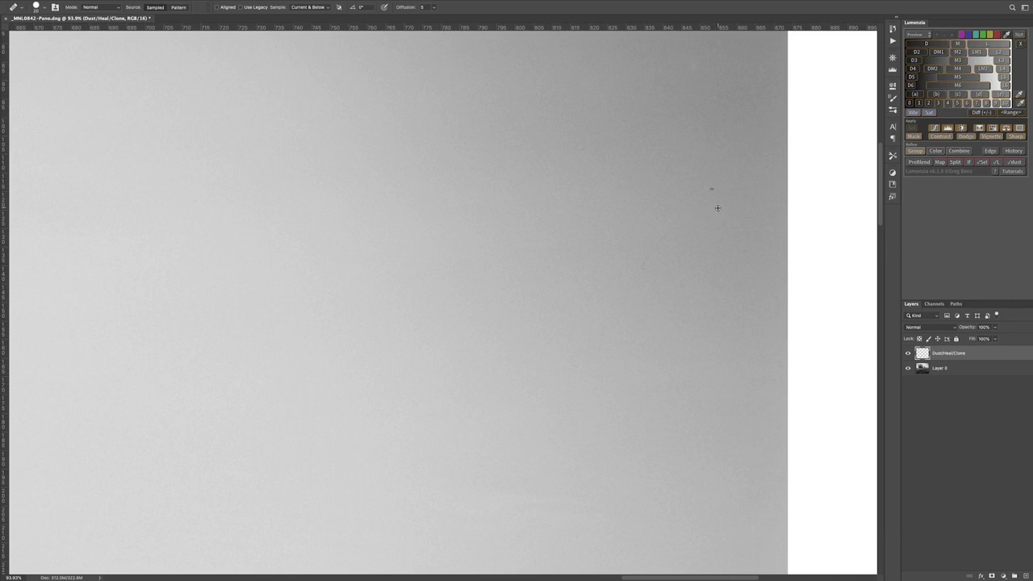
{"action": "scroll", "coordinate": [684, 172], "scroll_direction": "down", "scroll_amount": 1}
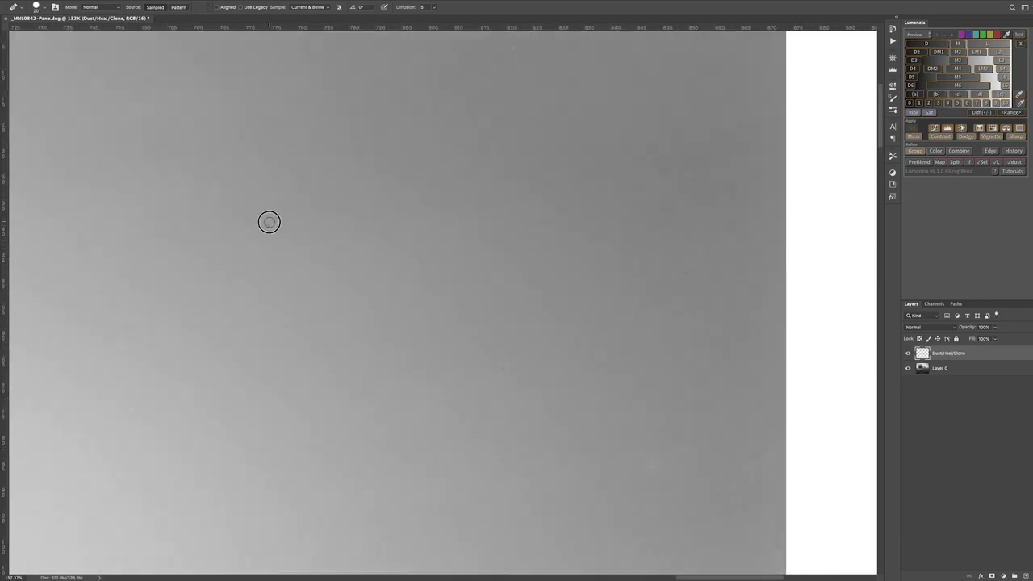
{"action": "scroll", "coordinate": [452, 244], "scroll_direction": "up", "scroll_amount": 3}
{"action": "scroll", "coordinate": [460, 279], "scroll_direction": "down", "scroll_amount": 2}
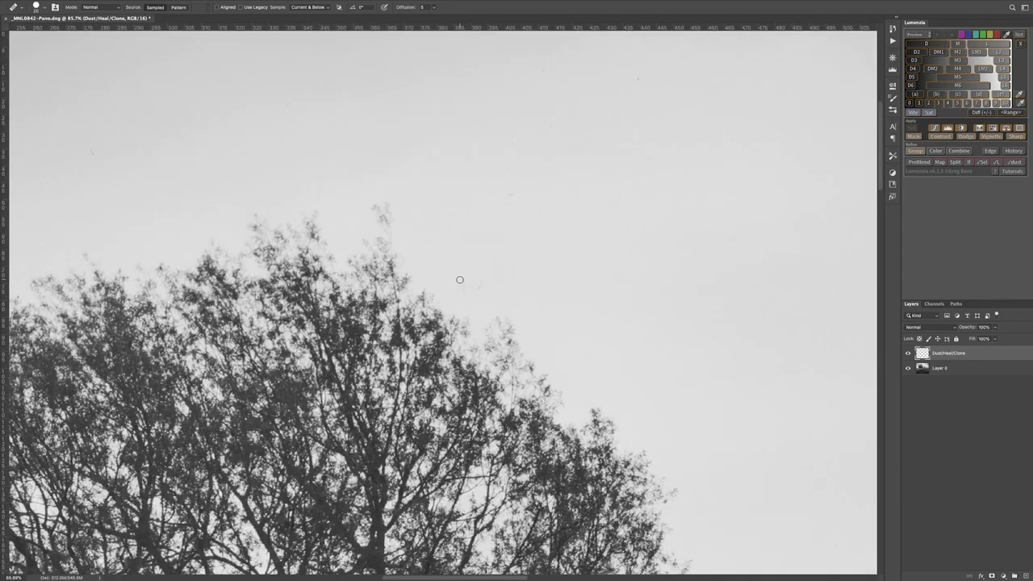
{"action": "scroll", "coordinate": [598, 201], "scroll_direction": "up", "scroll_amount": 4}
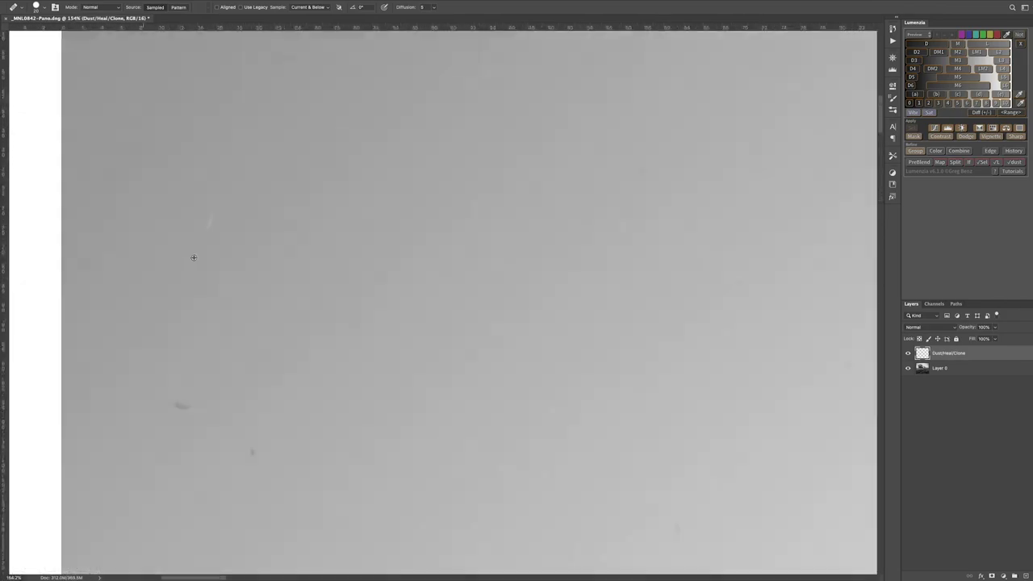
{"action": "scroll", "coordinate": [576, 285], "scroll_direction": "down", "scroll_amount": 4}
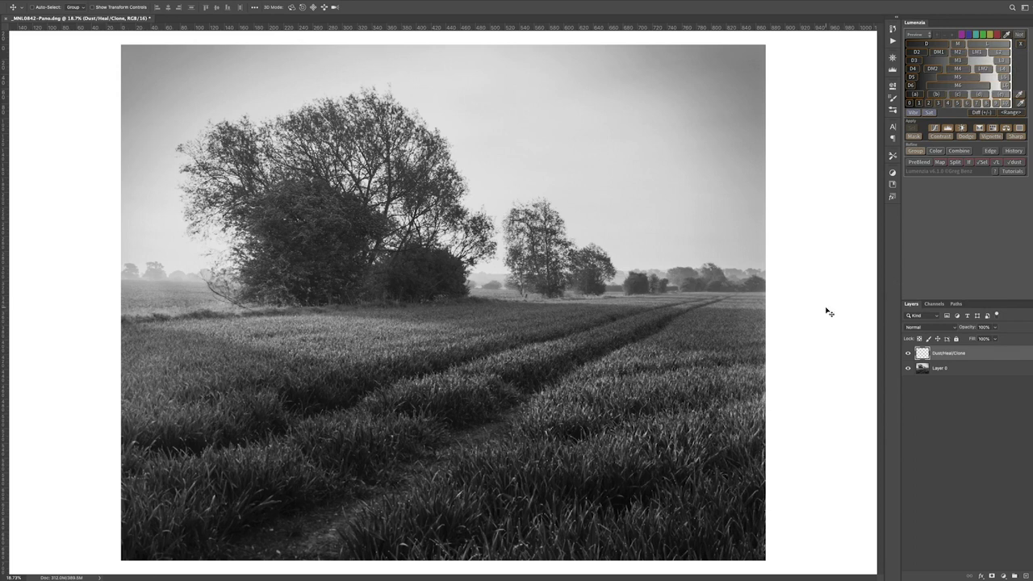
Step: Preview the inverted, darker, D, DM1 and Z(b) luminosity masks in Lumenzia, then close the preview
{"action": "left_click", "coordinate": [938, 95]}
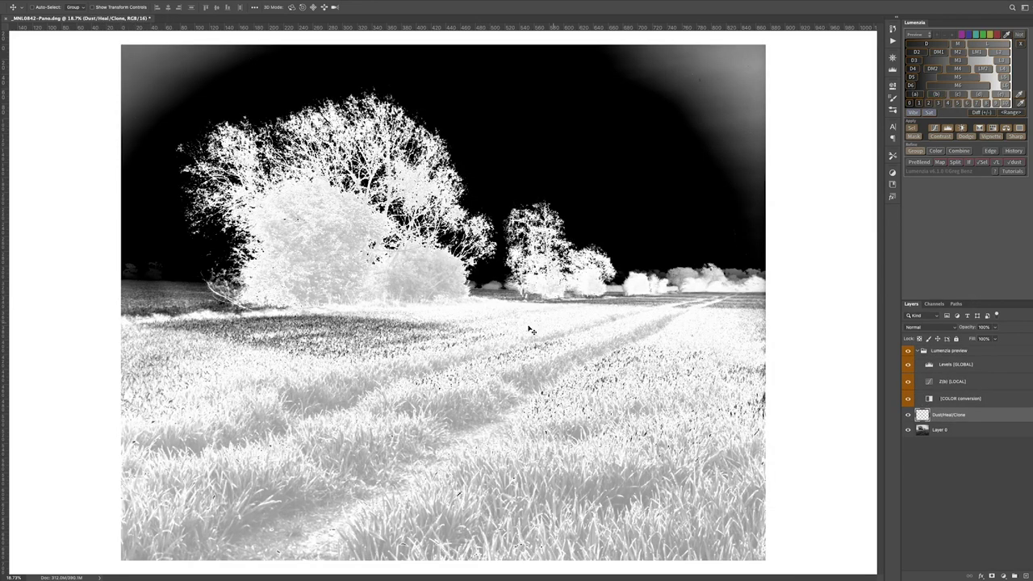
{"action": "left_click", "coordinate": [958, 95]}
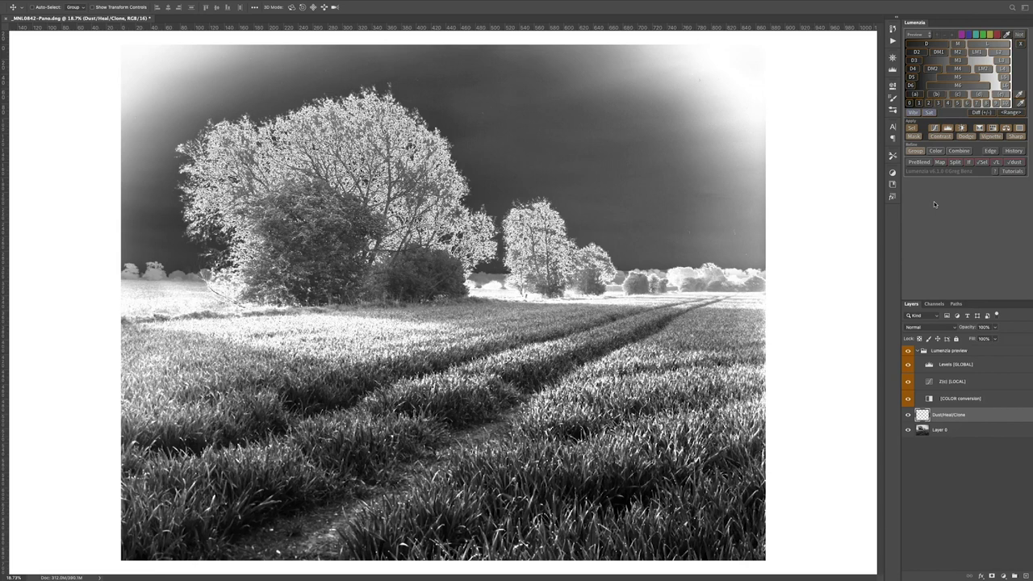
{"action": "left_click", "coordinate": [938, 95]}
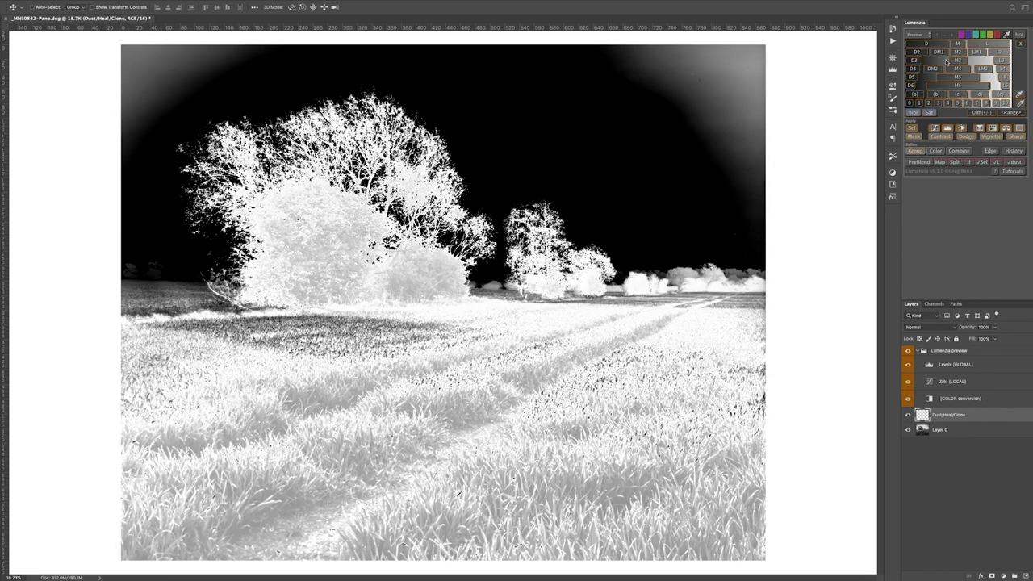
{"action": "left_click", "coordinate": [941, 44]}
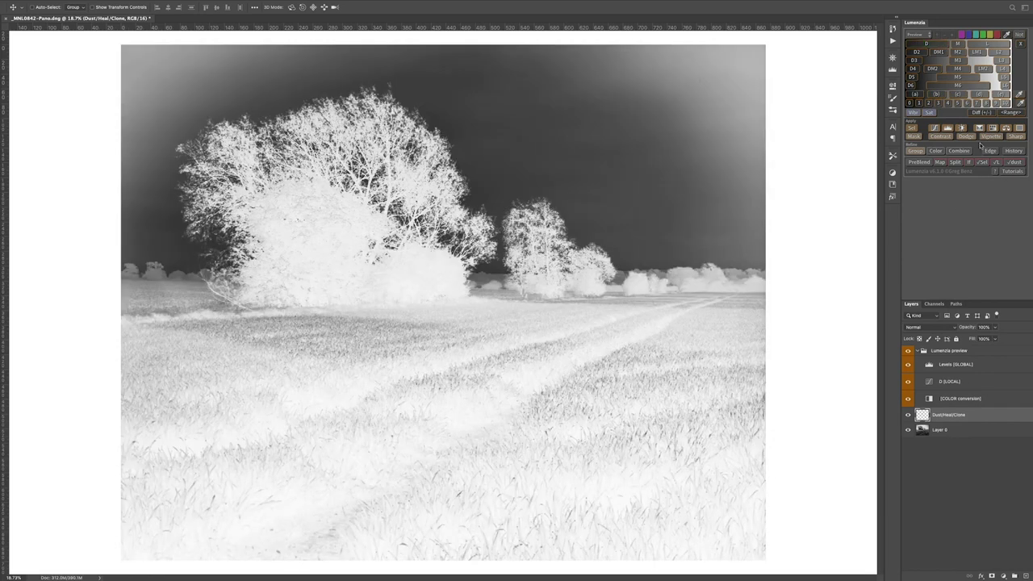
{"action": "left_click", "coordinate": [938, 52]}
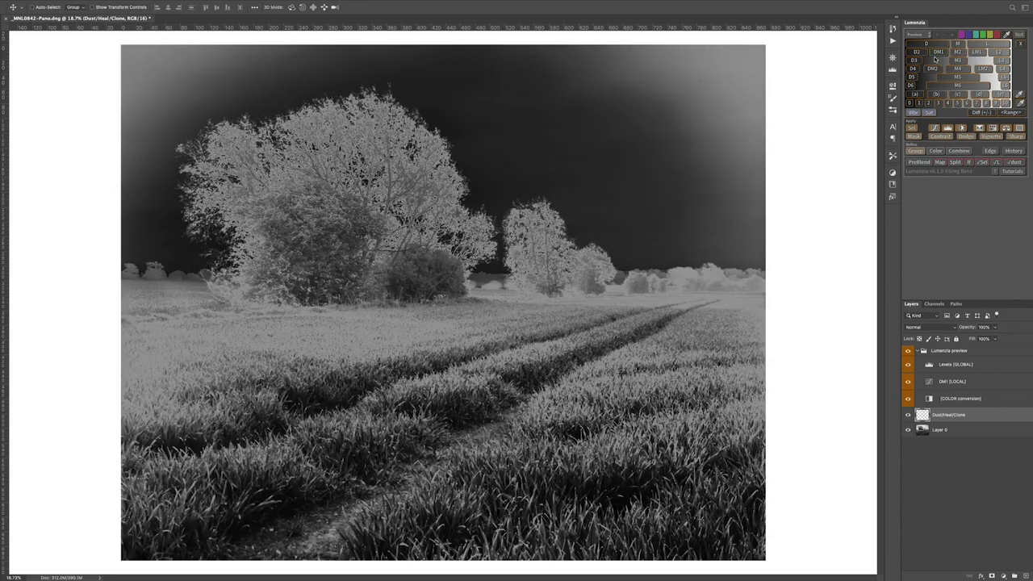
{"action": "left_click", "coordinate": [938, 95]}
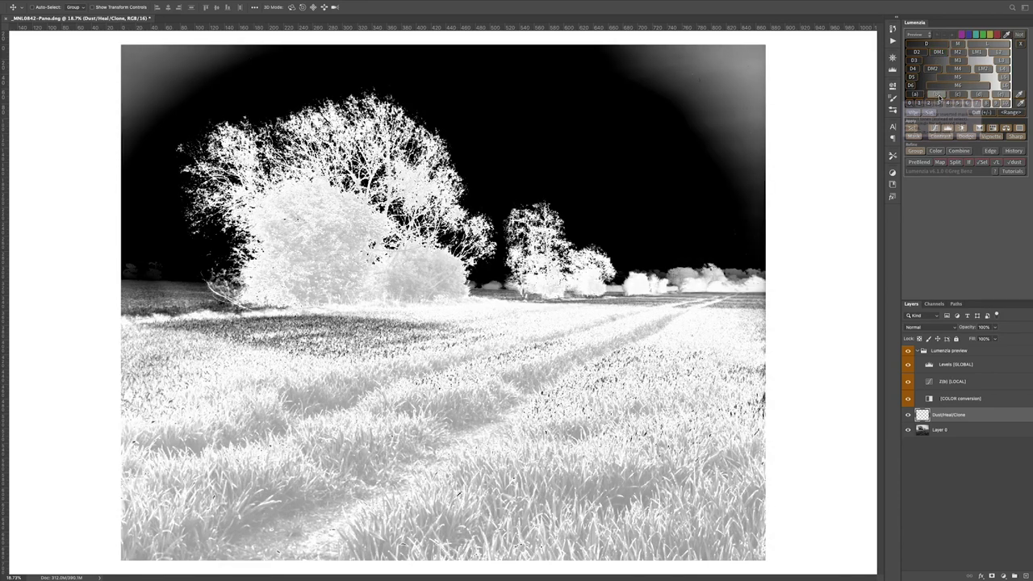
{"action": "left_click", "coordinate": [1021, 45]}
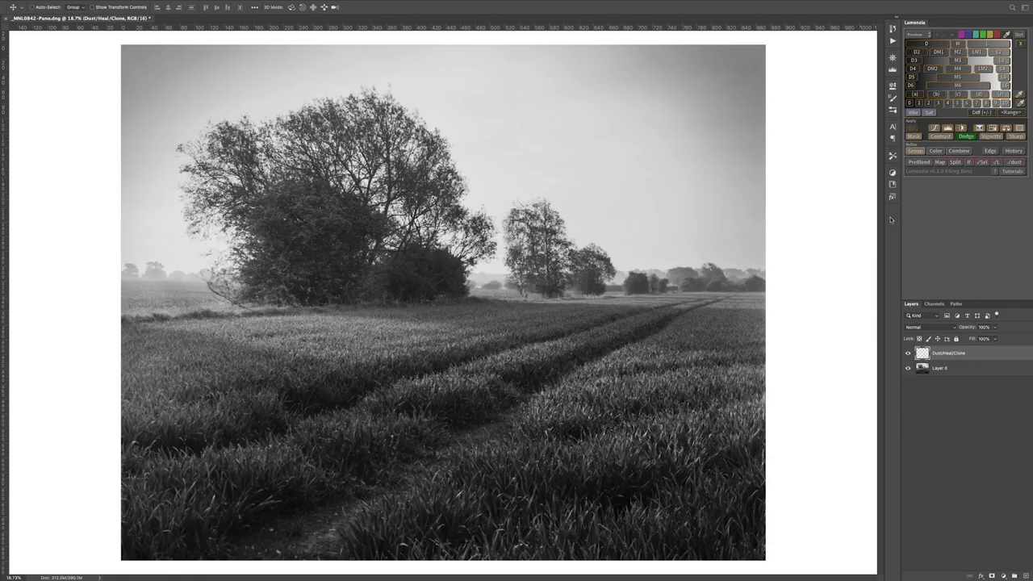
Step: Add a Soft Light Dodge / Burn layer and load the Z(b) zone mask as a selection
{"action": "left_click", "coordinate": [966, 136]}
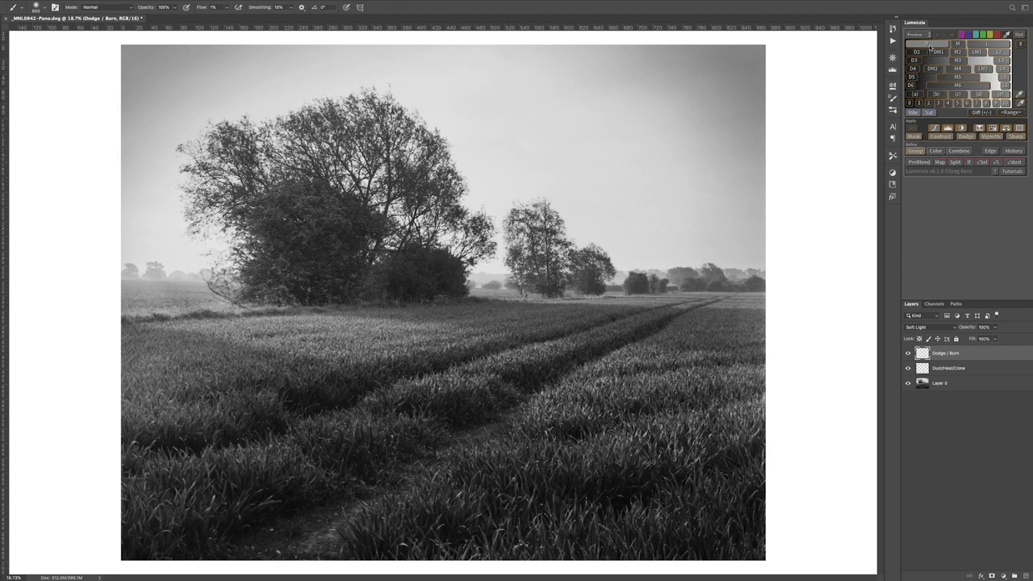
{"action": "left_click", "coordinate": [936, 93]}
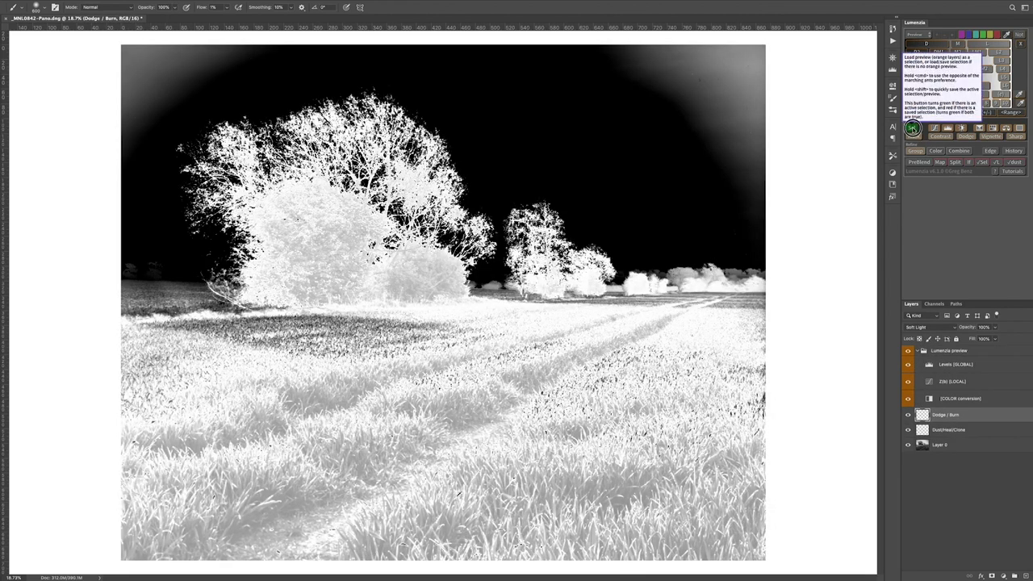
{"action": "left_click", "coordinate": [913, 129]}
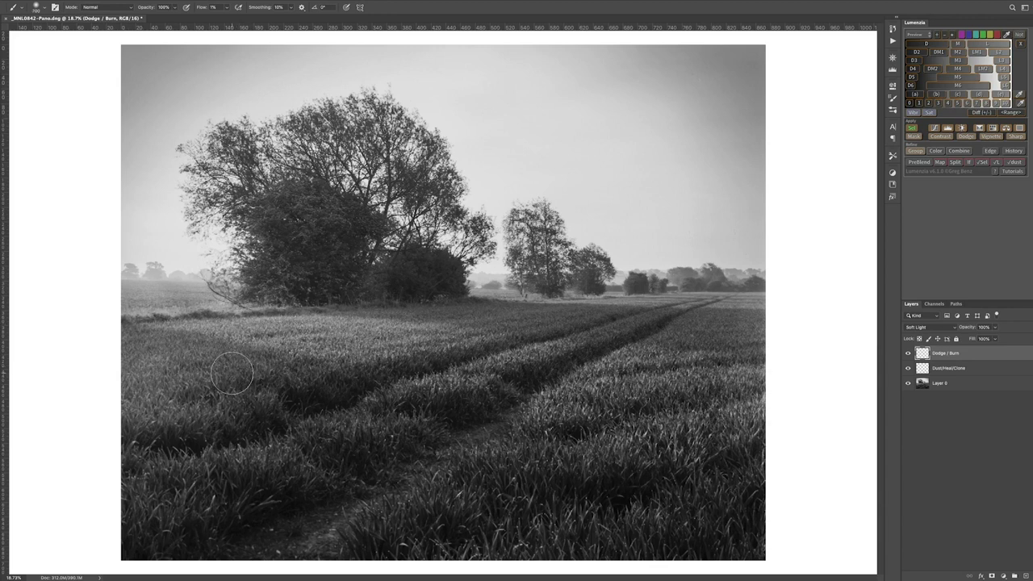
{"action": "scroll", "coordinate": [232, 373], "scroll_direction": "up", "scroll_amount": 3}
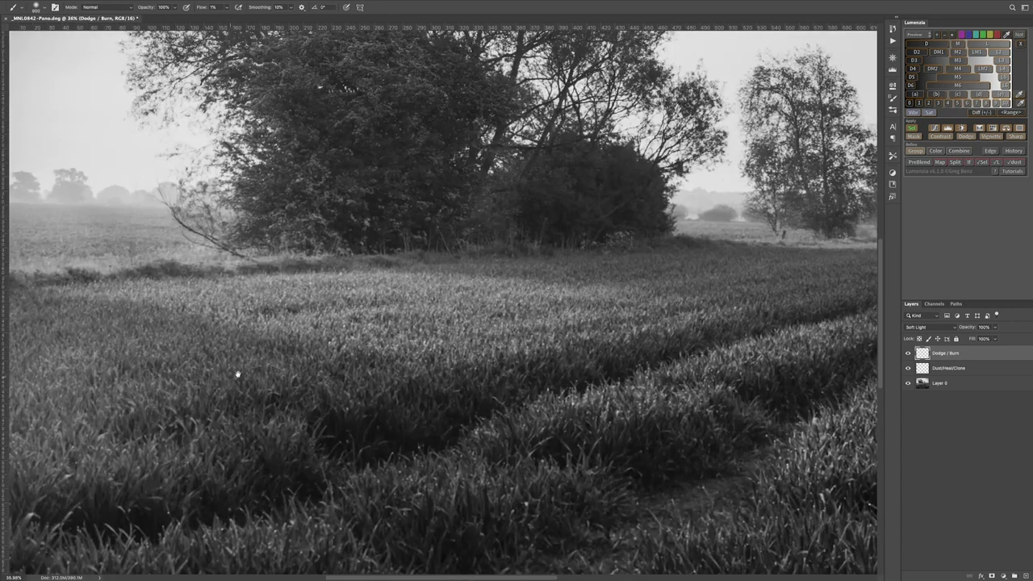
{"action": "left_click_drag", "start_coordinate": [237, 373], "coordinate": [405, 337]}
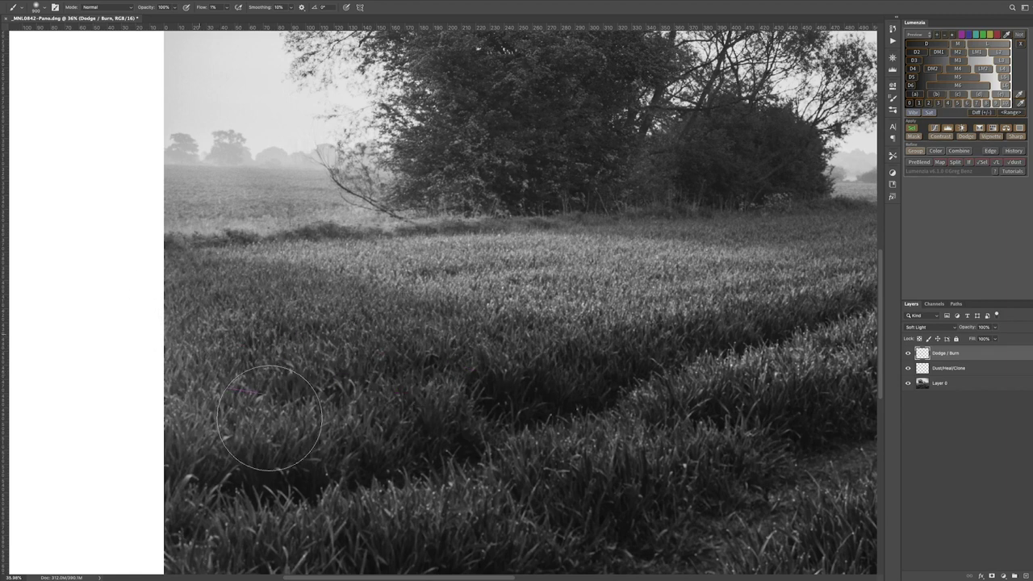
Step: Paint a faint burn over the lower-left grass, toggling the Dodge / Burn layer to compare
{"action": "scroll", "coordinate": [340, 329], "scroll_direction": "down", "scroll_amount": 2}
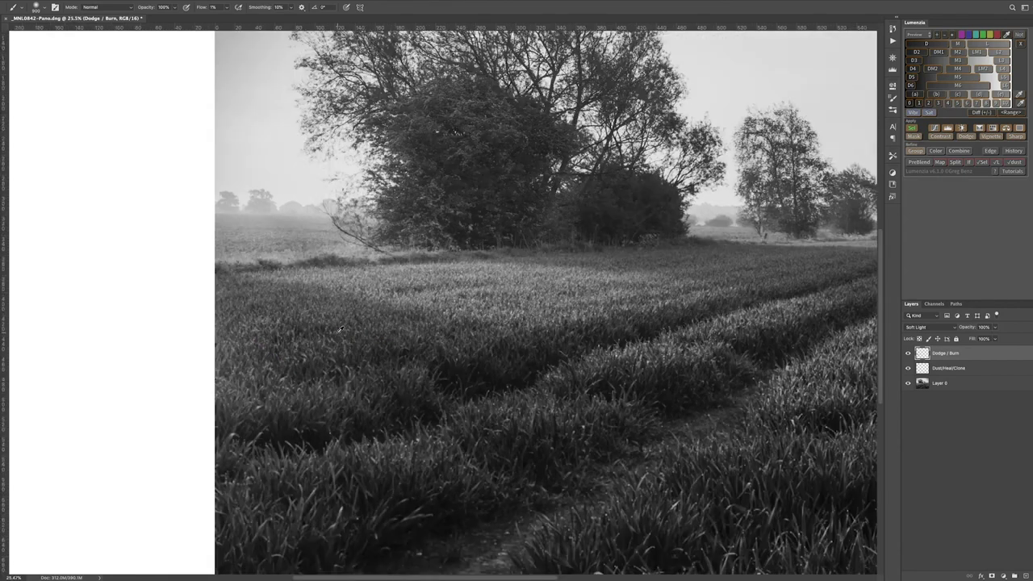
{"action": "scroll", "coordinate": [340, 329], "scroll_direction": "down", "scroll_amount": 2}
{"action": "left_click", "coordinate": [908, 354]}
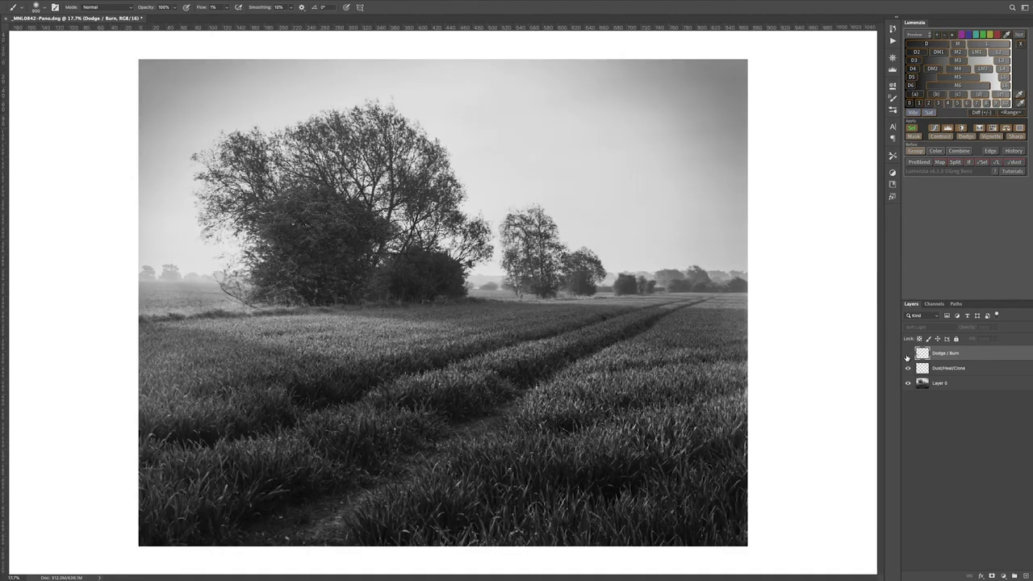
{"action": "left_click", "coordinate": [908, 354]}
{"action": "left_click", "coordinate": [908, 355]}
{"action": "left_click", "coordinate": [909, 354]}
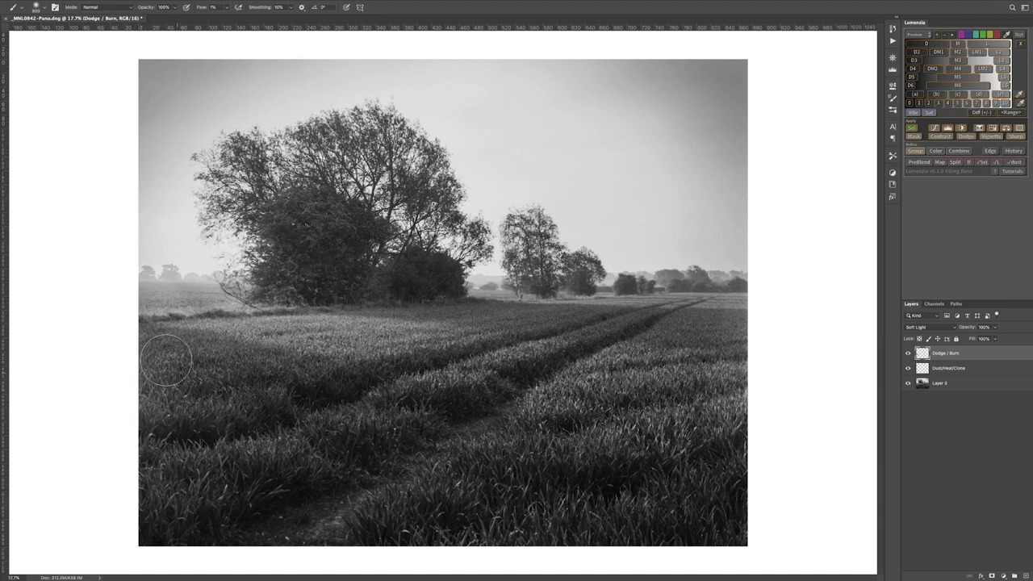
{"action": "mouse_move", "coordinate": [188, 348]}
{"action": "left_mouse_down"}
{"action": "mouse_move", "coordinate": [312, 378]}
{"action": "mouse_move", "coordinate": [284, 388]}
{"action": "mouse_move", "coordinate": [323, 393]}
{"action": "mouse_move", "coordinate": [327, 443]}
{"action": "left_mouse_up"}
{"action": "left_click", "coordinate": [908, 353]}
{"action": "left_click", "coordinate": [908, 353]}
{"action": "left_click", "coordinate": [908, 353]}
Step: Compare the Dodge / Burn layer on and off, then zoom and pan across the left and right field
{"action": "left_click", "coordinate": [908, 354]}
{"action": "scroll", "coordinate": [603, 317], "scroll_direction": "up", "scroll_amount": 10}
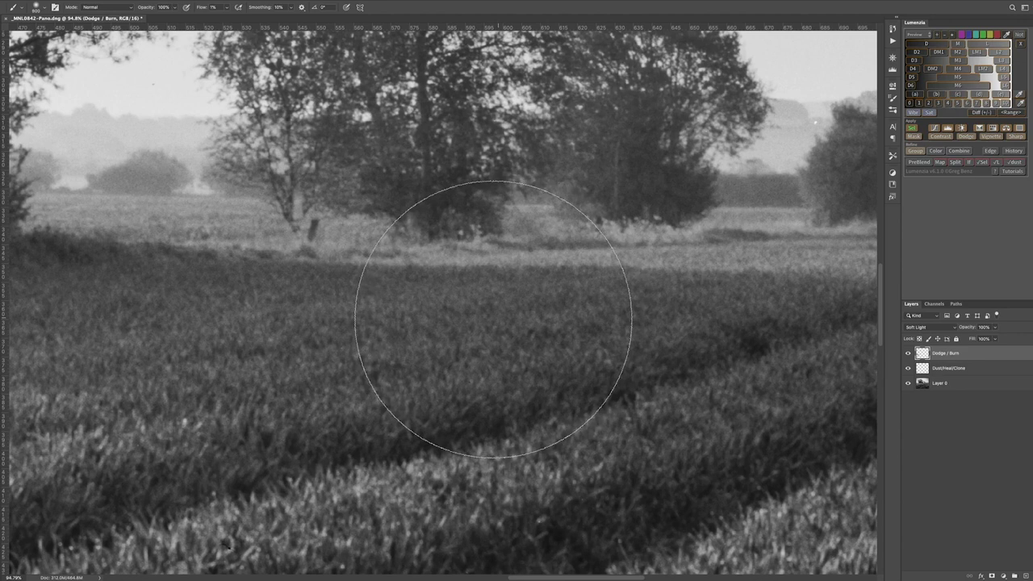
{"action": "scroll", "coordinate": [526, 331], "scroll_direction": "down", "scroll_amount": 1}
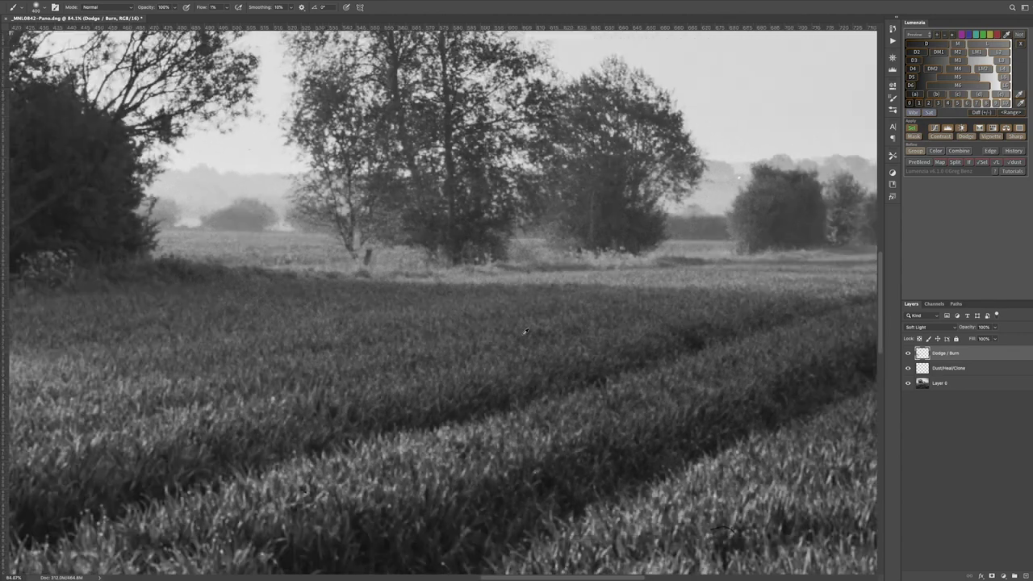
{"action": "scroll", "coordinate": [525, 331], "scroll_direction": "down", "scroll_amount": 2}
{"action": "scroll", "coordinate": [182, 320], "scroll_direction": "down", "scroll_amount": 1}
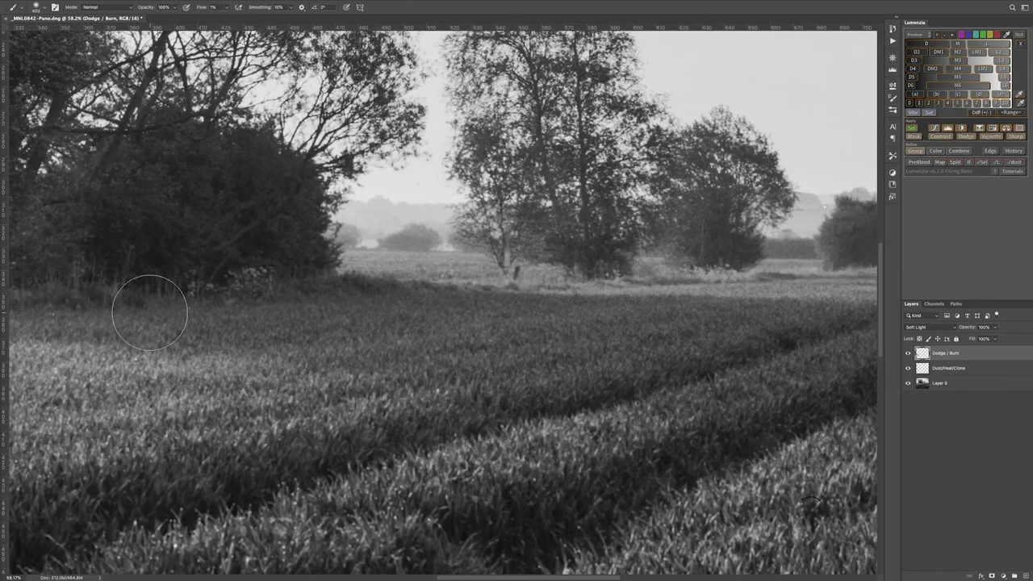
{"action": "left_click_drag", "start_coordinate": [23, 310], "coordinate": [158, 308]}
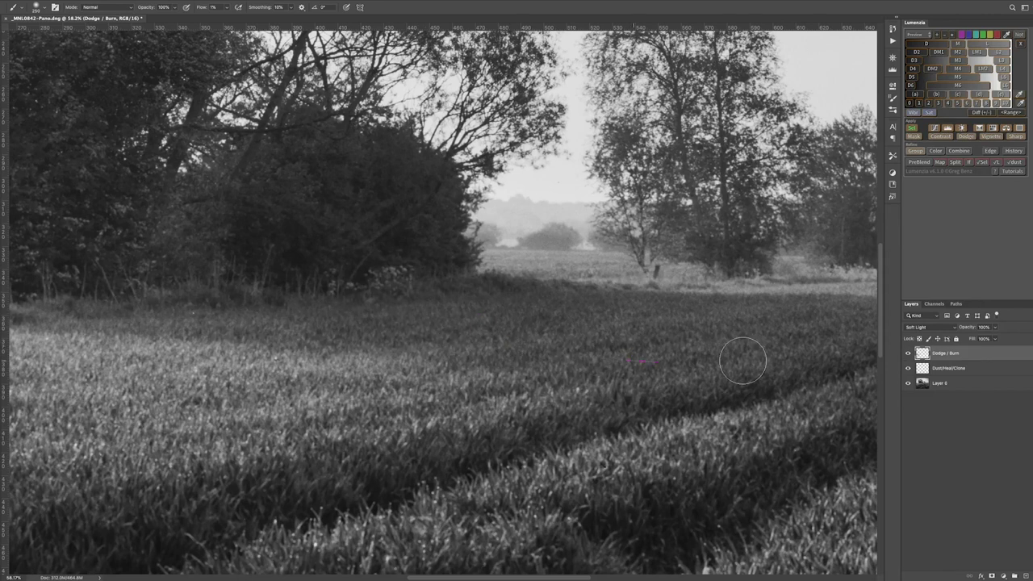
{"action": "left_click_drag", "start_coordinate": [758, 358], "coordinate": [397, 329]}
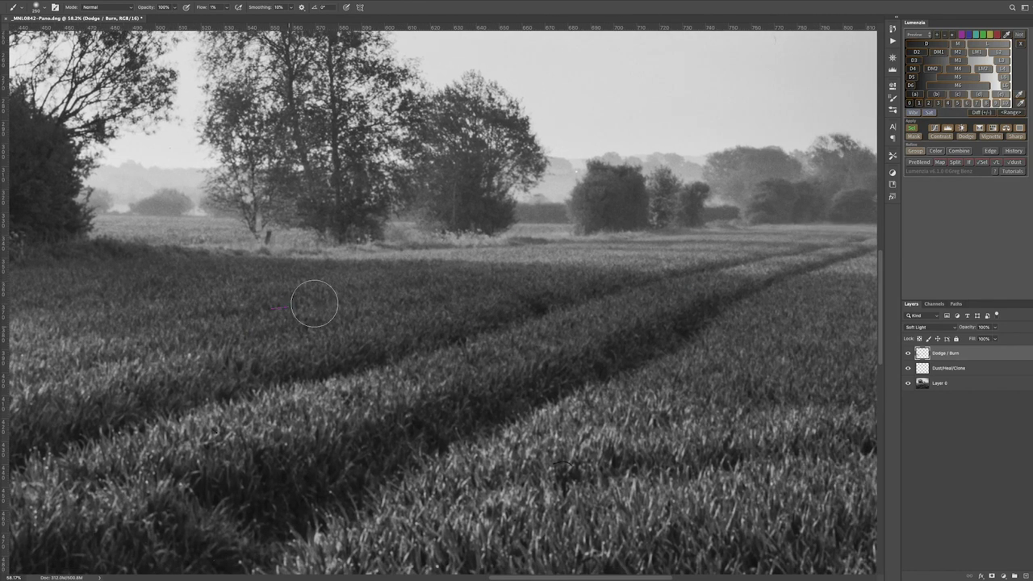
Step: Resize the brush to about 500 px and pan to the right edge of the image
{"action": "key", "text": "bracketright"}
{"action": "key", "text": "bracketright"}
{"action": "key", "text": "bracketright"}
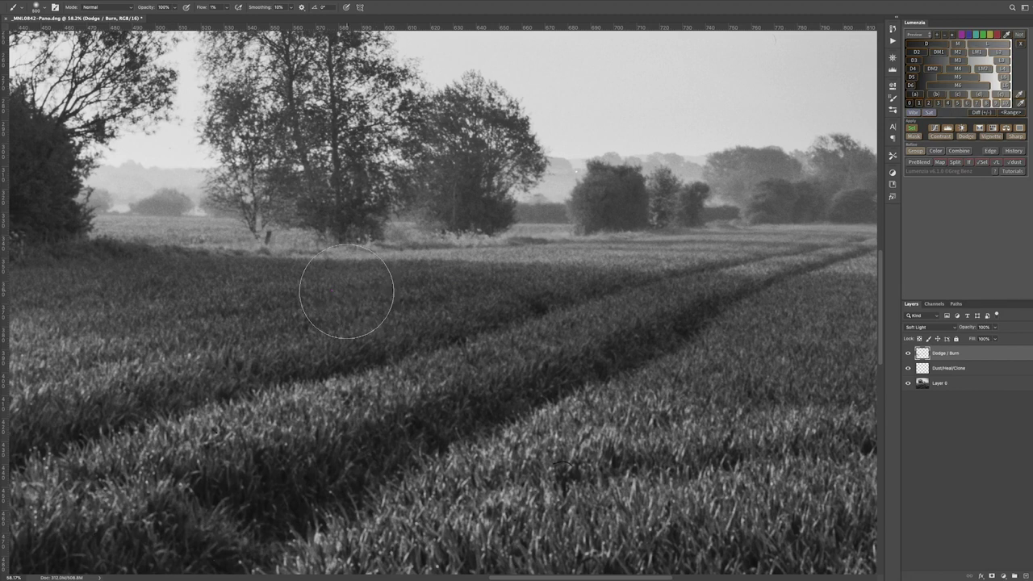
{"action": "key", "text": "bracketright"}
{"action": "key", "text": "bracketleft"}
{"action": "key", "text": "bracketleft"}
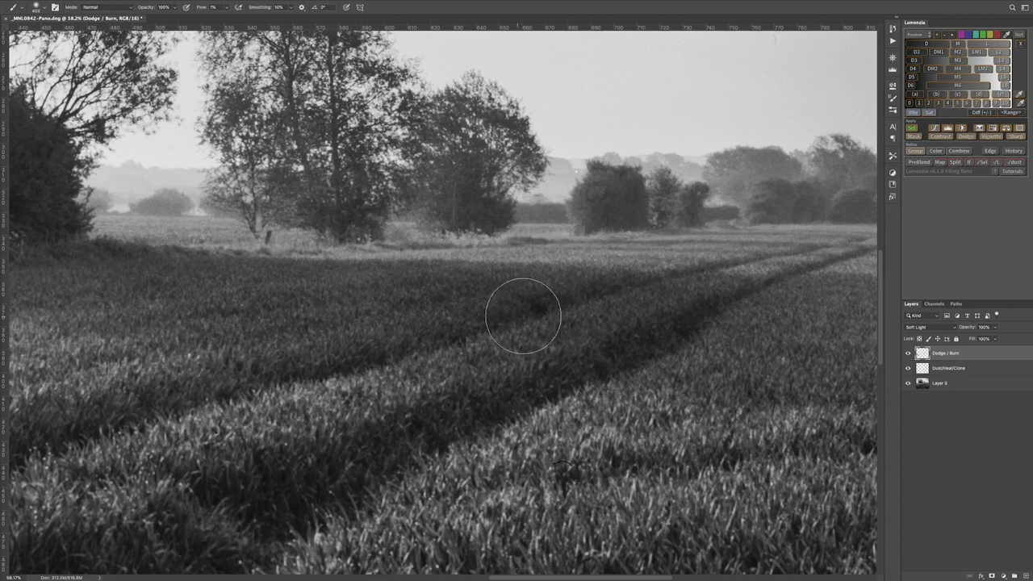
{"action": "mouse_move", "coordinate": [660, 351]}
{"action": "left_mouse_down"}
{"action": "mouse_move", "coordinate": [386, 329]}
{"action": "mouse_move", "coordinate": [683, 316]}
{"action": "left_mouse_up"}
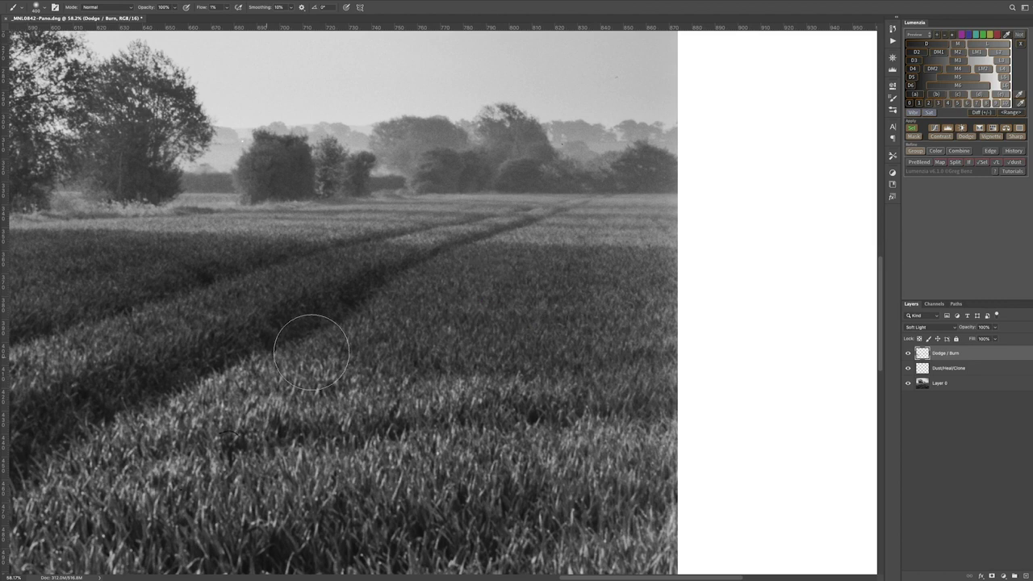
{"action": "scroll", "coordinate": [715, 316], "scroll_direction": "down", "scroll_amount": 3}
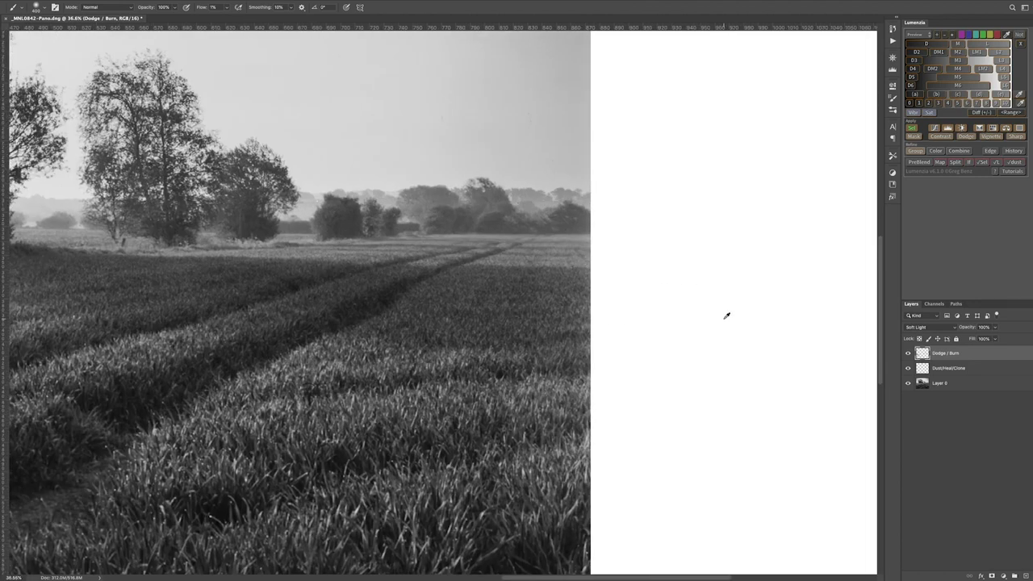
{"action": "scroll", "coordinate": [715, 323], "scroll_direction": "down", "scroll_amount": 1}
{"action": "scroll", "coordinate": [399, 353], "scroll_direction": "left", "scroll_amount": 6}
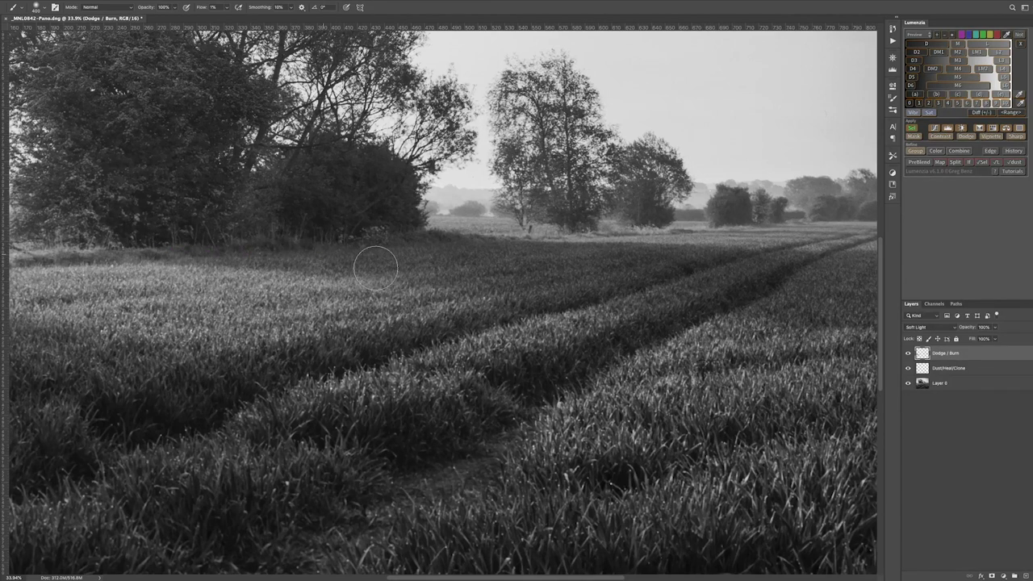
{"action": "scroll", "coordinate": [638, 289], "scroll_direction": "down", "scroll_amount": 3}
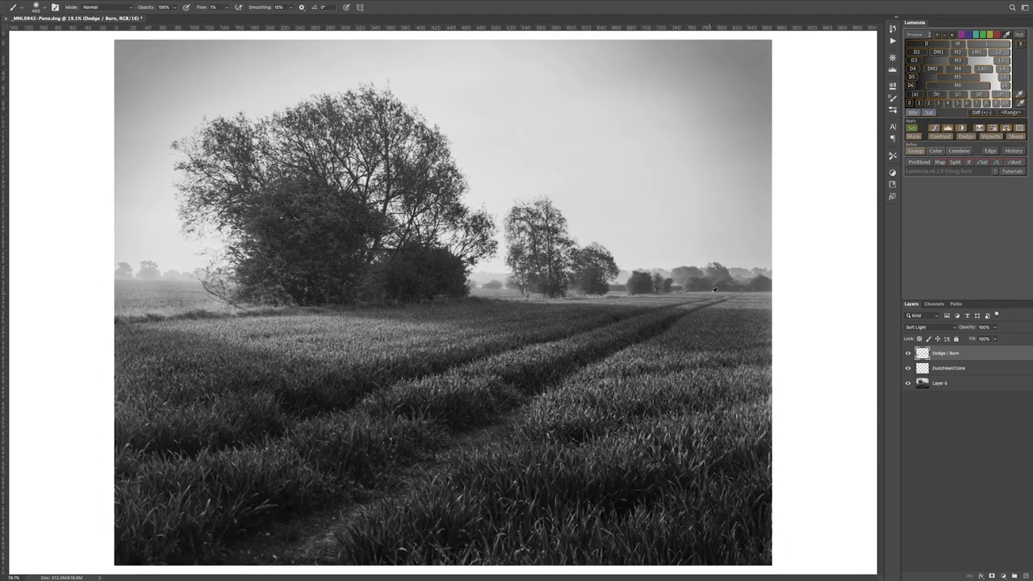
Step: Switch to the Move tool and toggle the Dodge / Burn layer to compare before and after
{"action": "key", "text": "v"}
{"action": "left_click", "coordinate": [908, 353]}
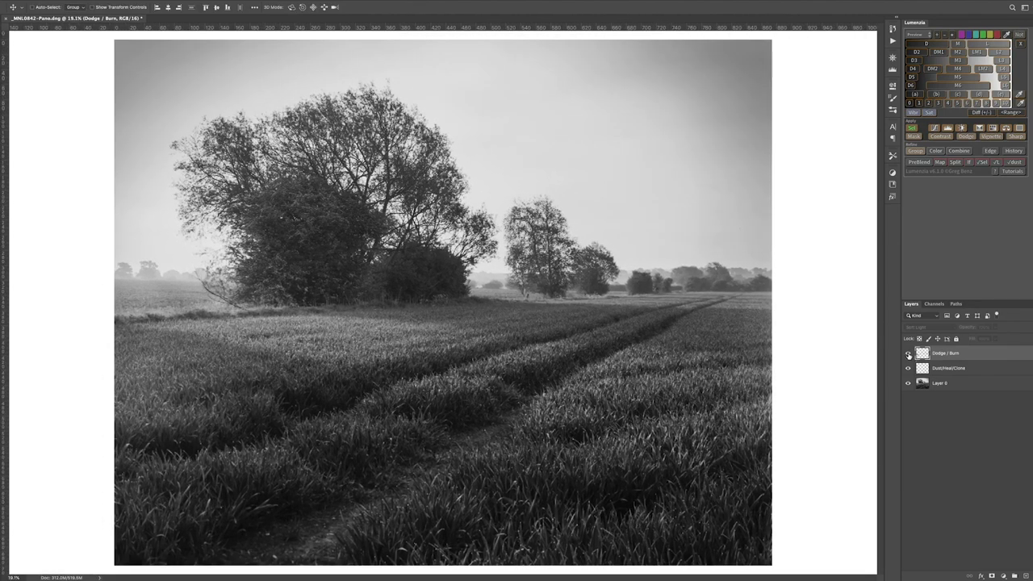
{"action": "left_click", "coordinate": [908, 353]}
{"action": "left_click", "coordinate": [908, 353]}
{"action": "left_click", "coordinate": [908, 353]}
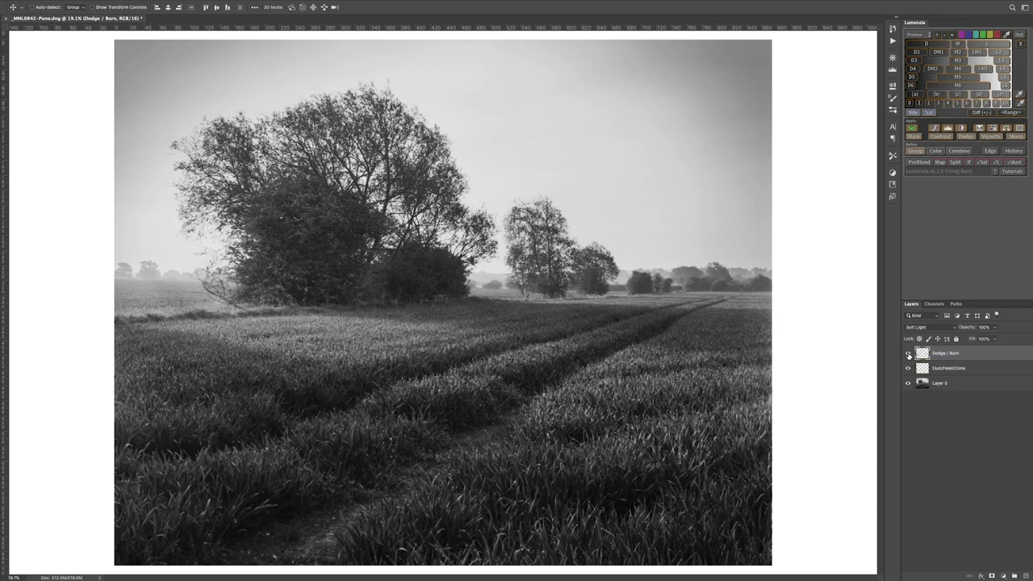
{"action": "left_click", "coordinate": [908, 353]}
{"action": "left_click", "coordinate": [908, 353]}
Step: Add a second Dodge / Burn layer and rename the two 'Dodge / Burn darken' and 'Dodge / Burn lighten'
{"action": "left_click", "coordinate": [966, 136]}
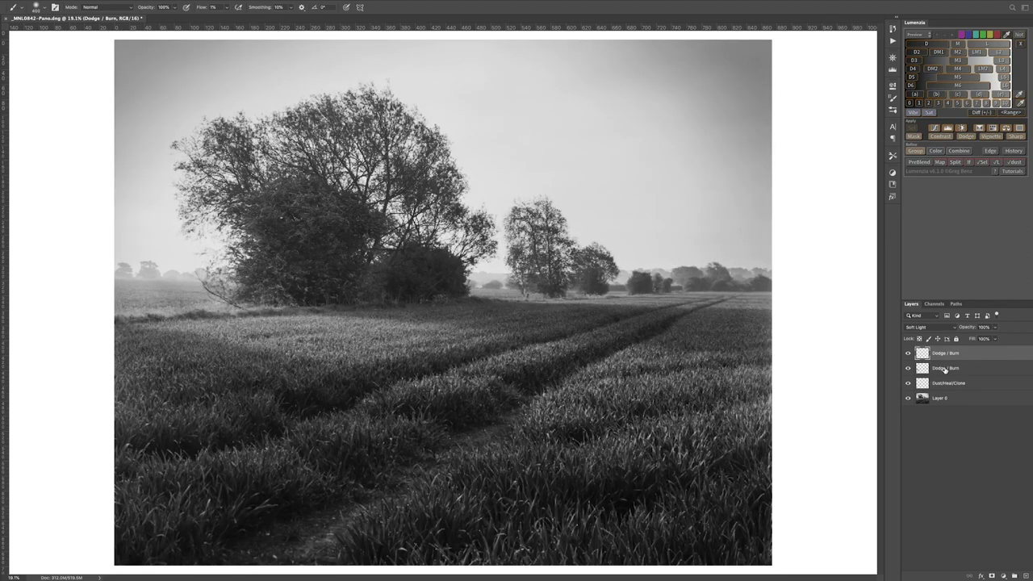
{"action": "double_click", "coordinate": [946, 369]}
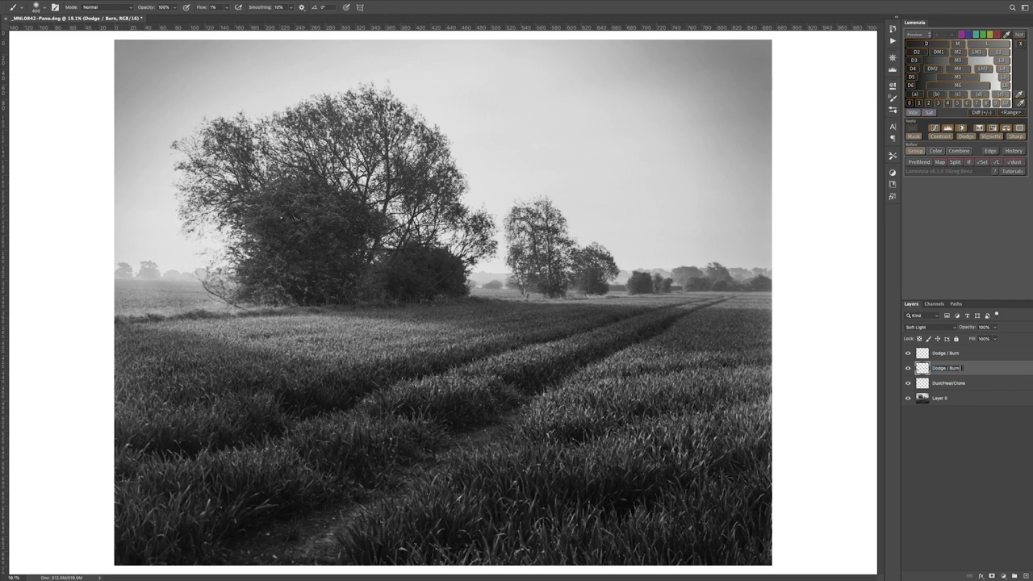
{"action": "key", "text": "Return"}
{"action": "double_click", "coordinate": [950, 355]}
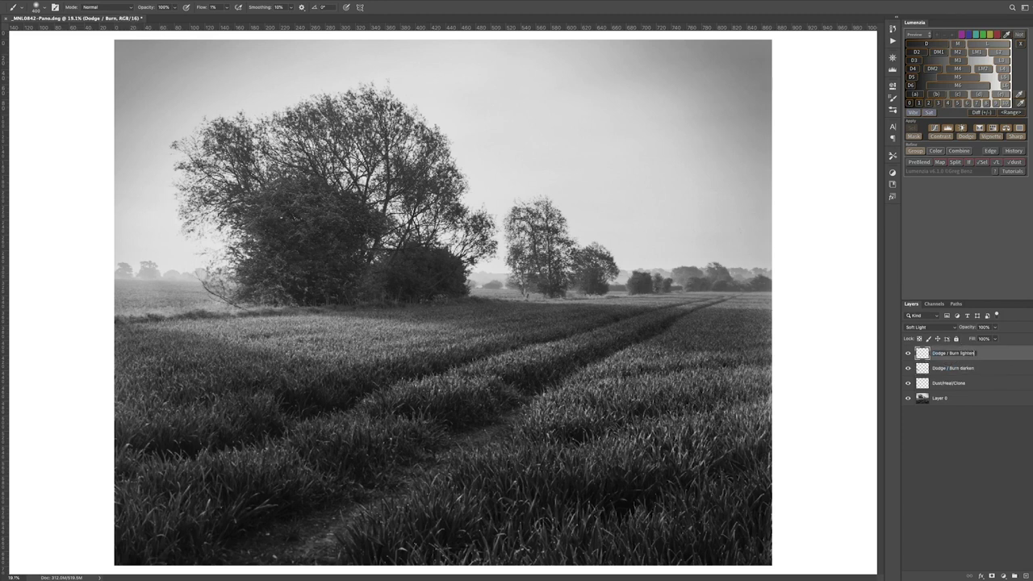
{"action": "key", "text": "Return"}
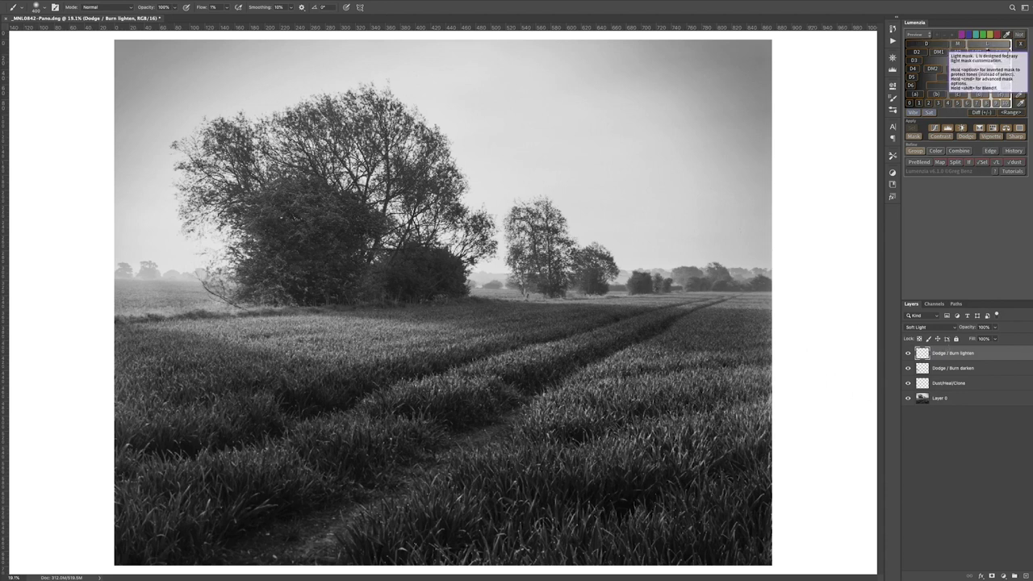
Step: Preview the L2 mask, switch to the zone (d) mask, and load it as a selection
{"action": "left_click", "coordinate": [999, 51]}
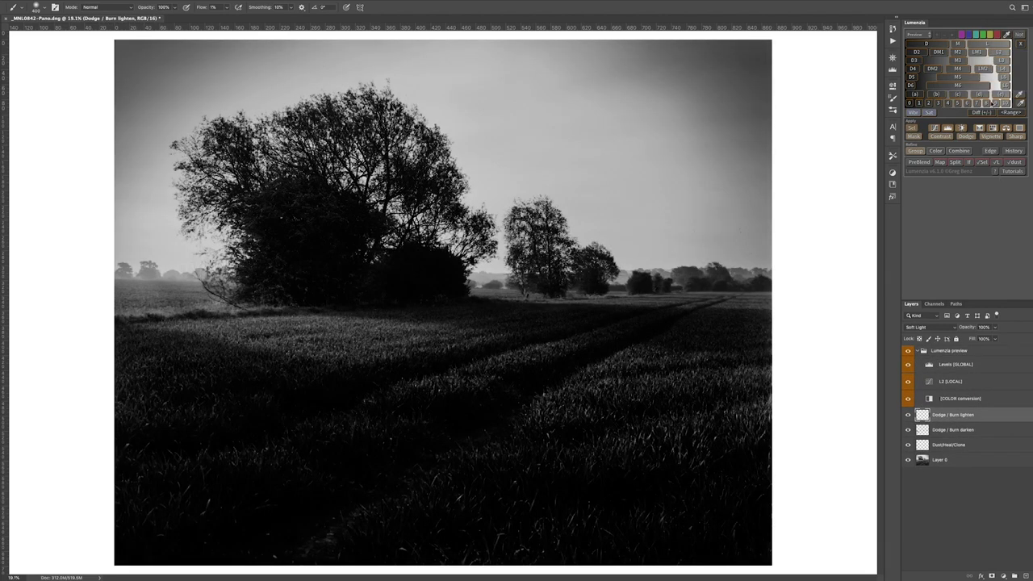
{"action": "left_click", "coordinate": [979, 93]}
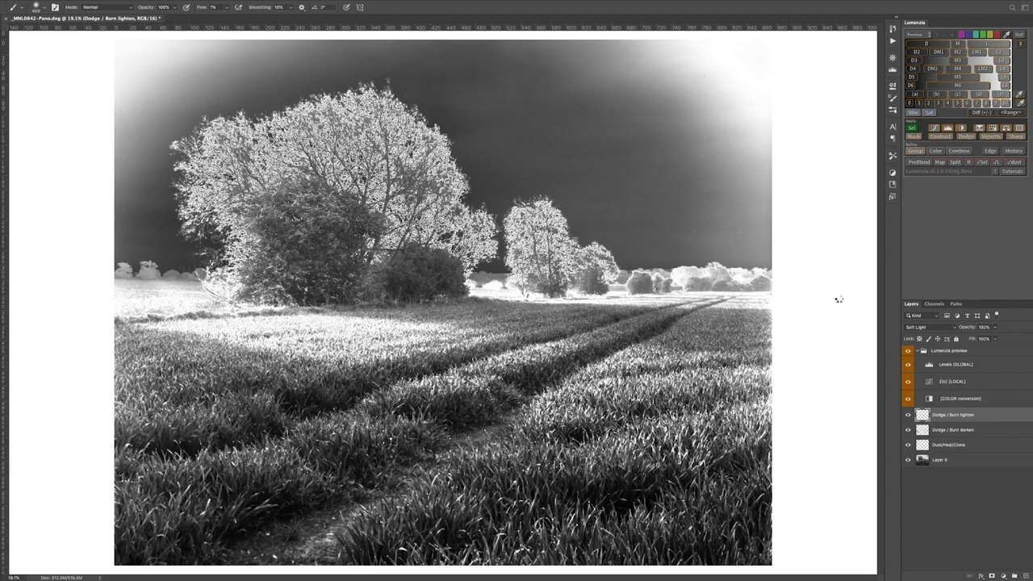
{"action": "left_click", "coordinate": [915, 418]}
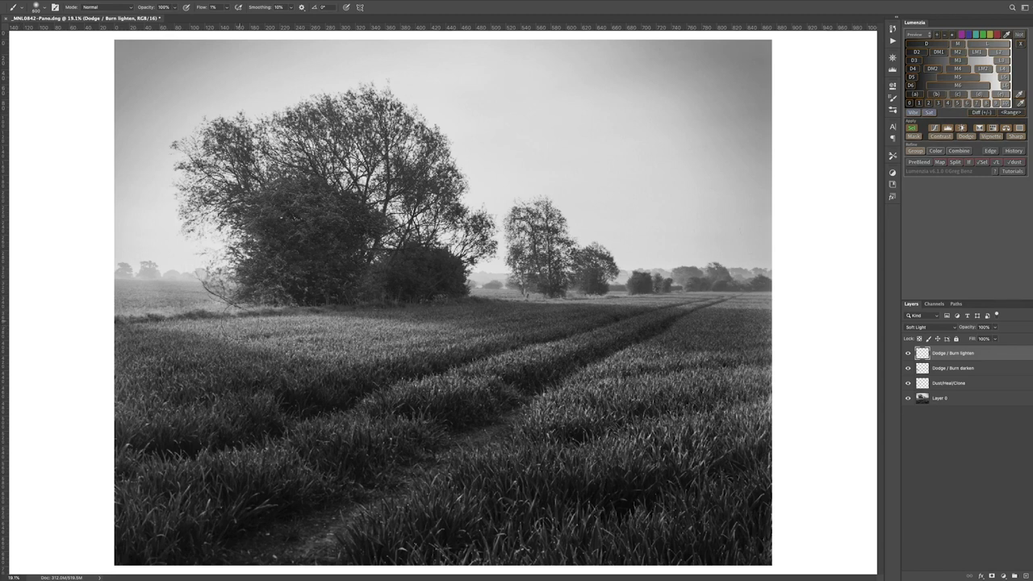
Step: Faintly lighten the left edge and middle of the field with low-flow white strokes
{"action": "scroll", "coordinate": [246, 320], "scroll_direction": "up", "scroll_amount": 2}
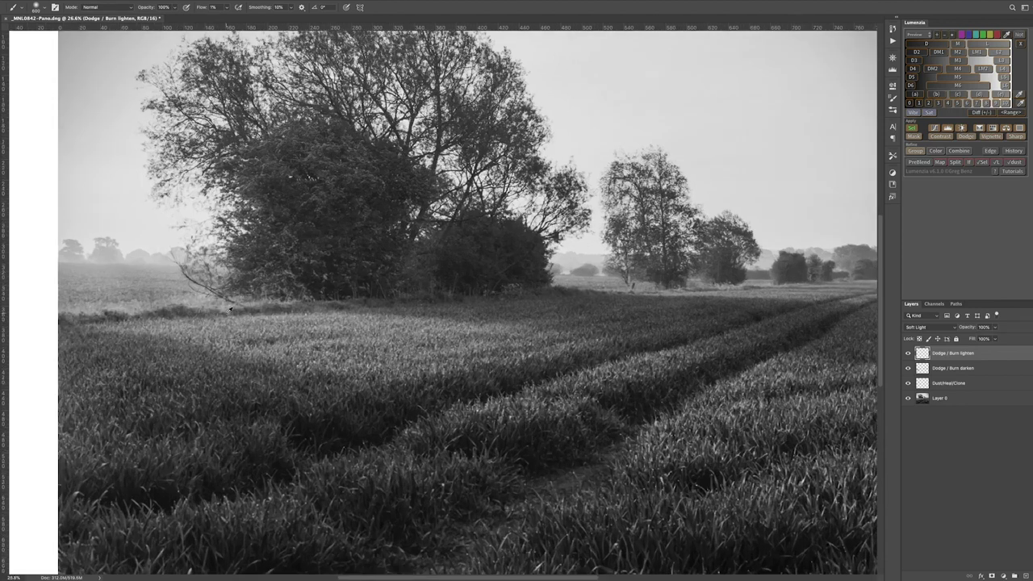
{"action": "scroll", "coordinate": [230, 309], "scroll_direction": "down", "scroll_amount": 1}
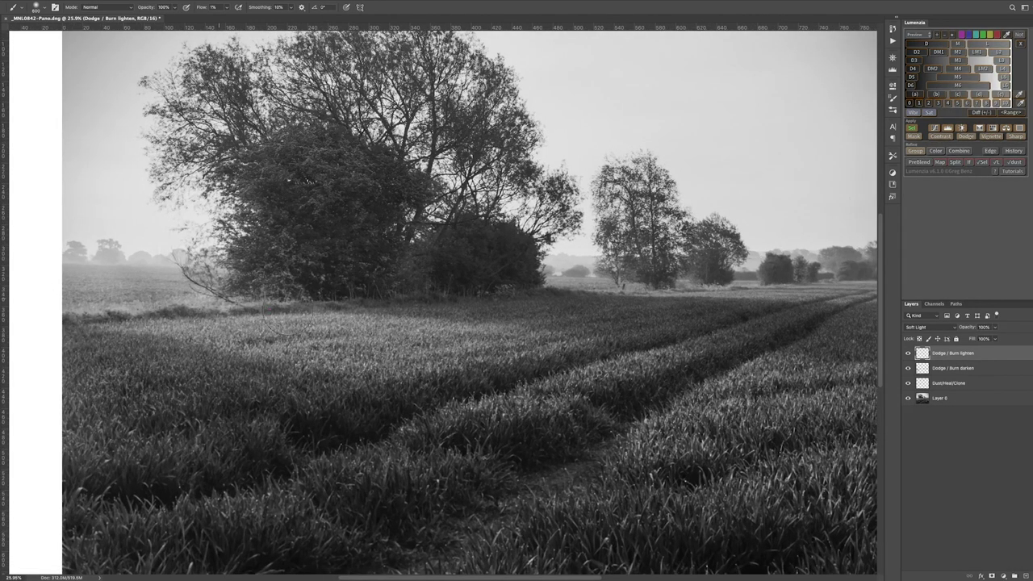
{"action": "mouse_move", "coordinate": [548, 357]}
{"action": "left_mouse_down"}
{"action": "mouse_move", "coordinate": [586, 366]}
{"action": "mouse_move", "coordinate": [217, 321]}
{"action": "mouse_move", "coordinate": [92, 286]}
{"action": "mouse_move", "coordinate": [147, 309]}
{"action": "left_mouse_up"}
{"action": "mouse_move", "coordinate": [683, 354]}
{"action": "left_mouse_down"}
{"action": "mouse_move", "coordinate": [538, 389]}
{"action": "mouse_move", "coordinate": [623, 366]}
{"action": "mouse_move", "coordinate": [532, 348]}
{"action": "mouse_move", "coordinate": [308, 335]}
{"action": "mouse_move", "coordinate": [166, 315]}
{"action": "mouse_move", "coordinate": [251, 340]}
{"action": "mouse_move", "coordinate": [469, 359]}
{"action": "left_mouse_up"}
Step: Enlarge the brush to about 1000 px and lighten the left field edge with broad strokes
{"action": "key", "text": "ctrl+0"}
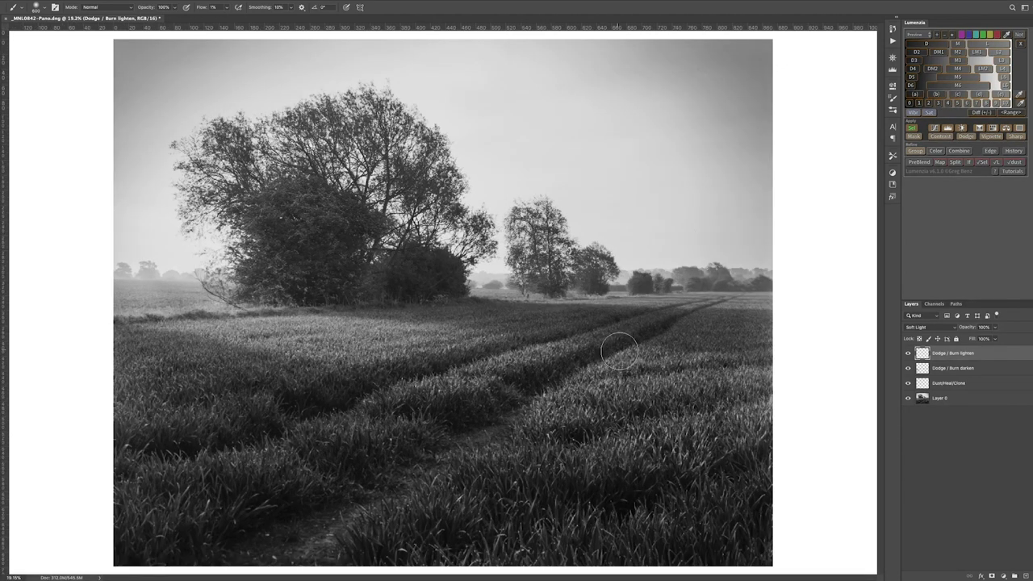
{"action": "key", "text": "bracketright"}
{"action": "key", "text": "bracketright"}
{"action": "key", "text": "bracketright"}
{"action": "key", "text": "bracketright"}
{"action": "mouse_move", "coordinate": [193, 254]}
{"action": "left_mouse_down"}
{"action": "mouse_move", "coordinate": [124, 292]}
{"action": "mouse_move", "coordinate": [151, 232]}
{"action": "mouse_move", "coordinate": [199, 276]}
{"action": "mouse_move", "coordinate": [108, 277]}
{"action": "mouse_move", "coordinate": [193, 295]}
{"action": "left_mouse_up"}
{"action": "mouse_move", "coordinate": [175, 272]}
{"action": "left_mouse_down"}
{"action": "mouse_move", "coordinate": [206, 305]}
{"action": "mouse_move", "coordinate": [115, 276]}
{"action": "mouse_move", "coordinate": [195, 299]}
{"action": "mouse_move", "coordinate": [97, 290]}
{"action": "mouse_move", "coordinate": [186, 303]}
{"action": "mouse_move", "coordinate": [129, 303]}
{"action": "mouse_move", "coordinate": [162, 305]}
{"action": "mouse_move", "coordinate": [164, 273]}
{"action": "mouse_move", "coordinate": [200, 282]}
{"action": "left_mouse_up"}
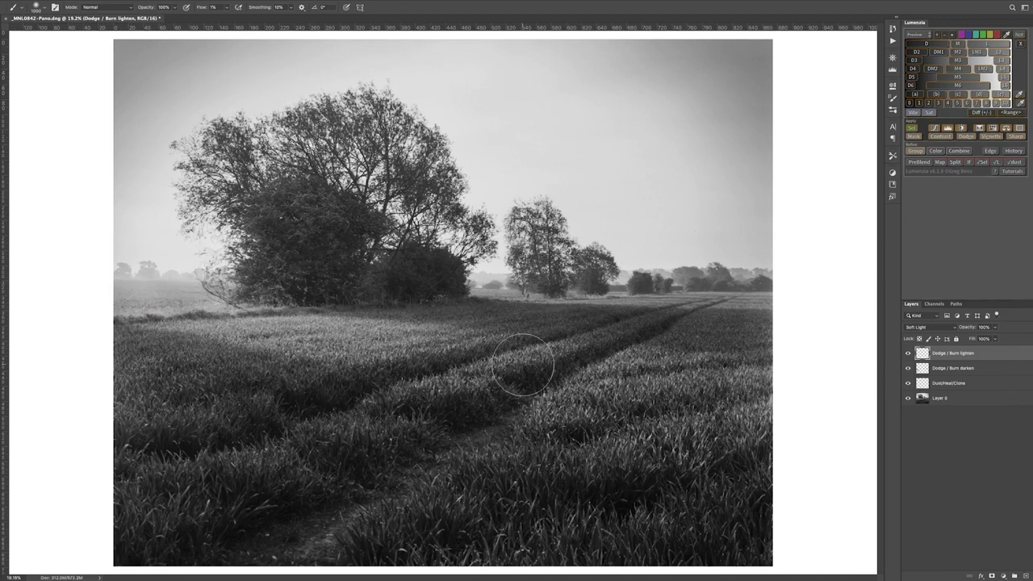
{"action": "key", "text": "ctrl+0"}
{"action": "key", "text": "v"}
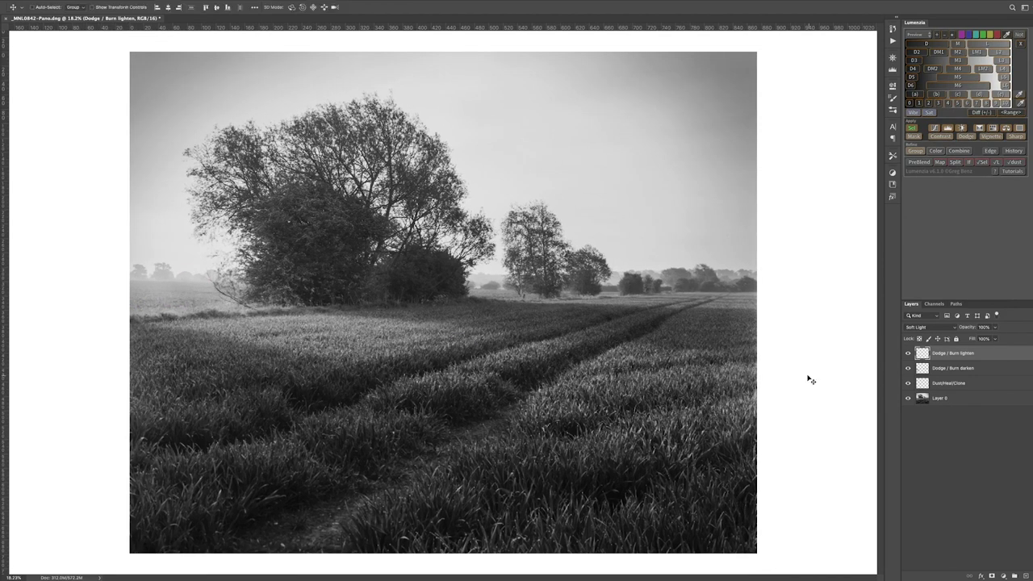
{"action": "left_click", "coordinate": [908, 356]}
{"action": "left_click", "coordinate": [908, 355]}
{"action": "left_click", "coordinate": [909, 356]}
{"action": "left_click", "coordinate": [909, 355]}
{"action": "left_click", "coordinate": [909, 355]}
{"action": "left_click", "coordinate": [909, 355]}
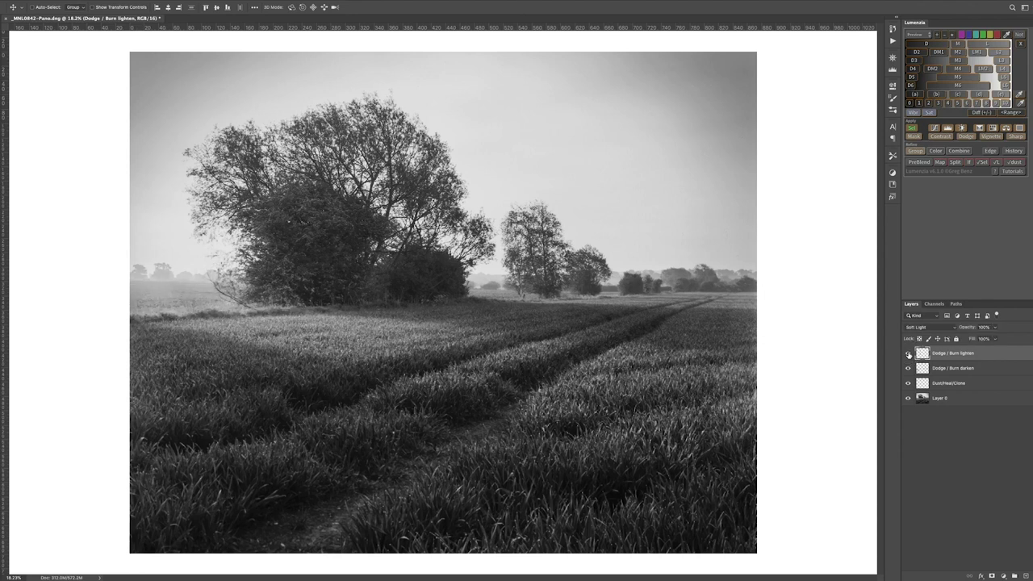
{"action": "left_click", "coordinate": [907, 399], "text": "alt"}
{"action": "left_click", "coordinate": [907, 398], "text": "alt"}
{"action": "left_click", "coordinate": [907, 399], "text": "alt"}
{"action": "left_click", "coordinate": [907, 399], "text": "alt"}
{"action": "key", "text": "b"}
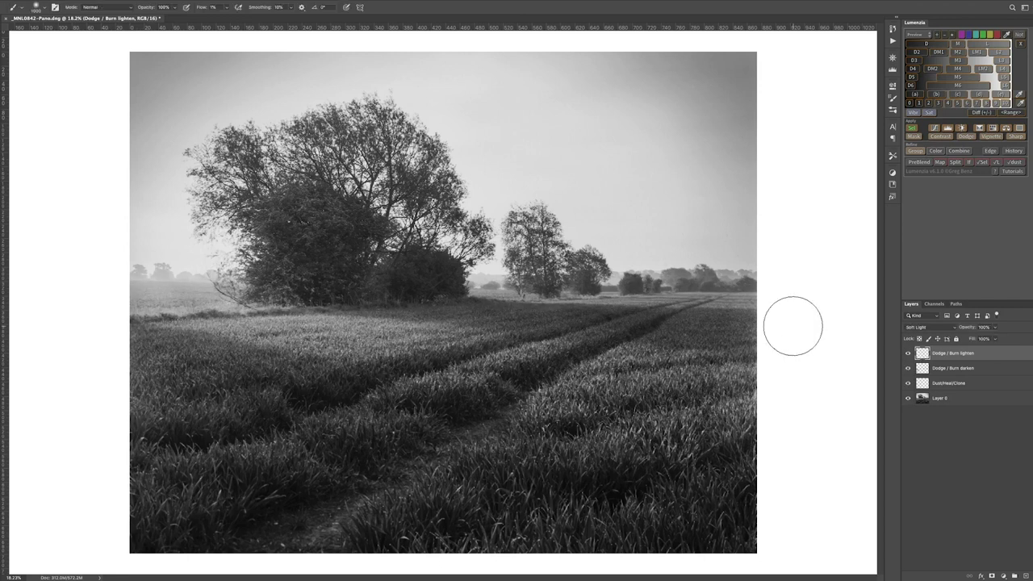
{"action": "scroll", "coordinate": [789, 297], "scroll_direction": "up", "scroll_amount": 5}
{"action": "scroll", "coordinate": [788, 297], "scroll_direction": "down", "scroll_amount": 2}
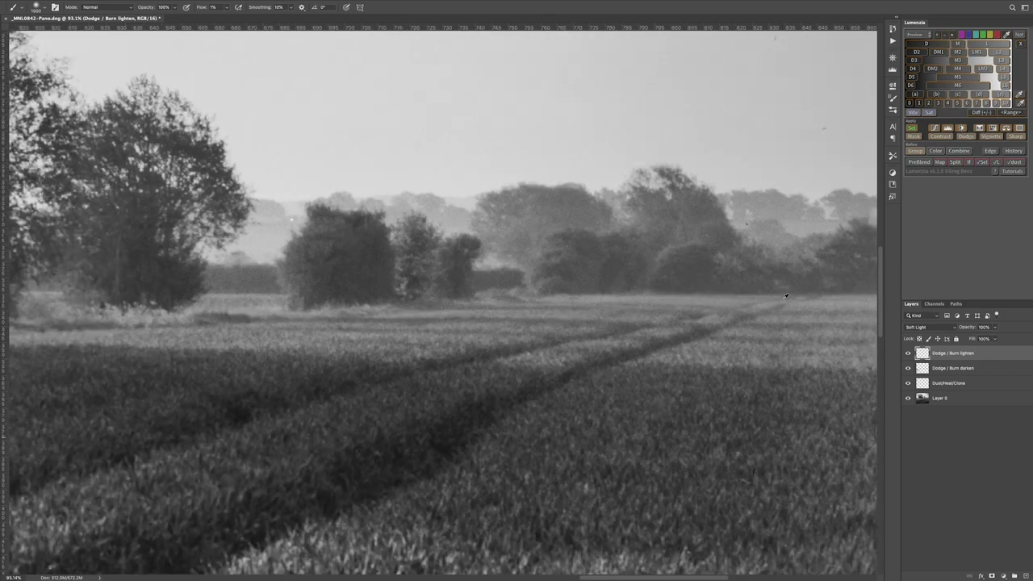
{"action": "key", "text": "bracketleft"}
{"action": "key", "text": "bracketleft"}
{"action": "key", "text": "bracketleft"}
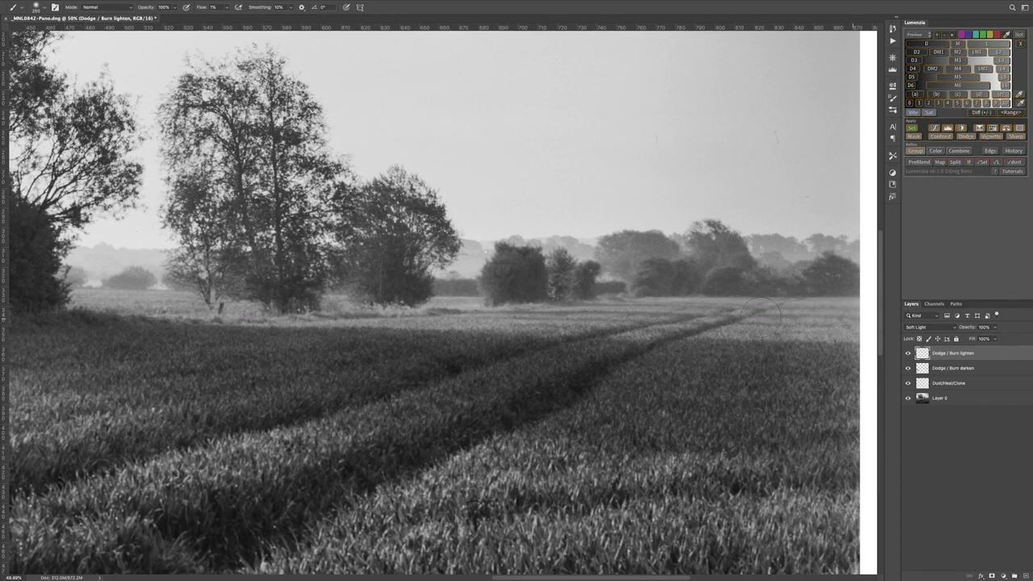
{"action": "scroll", "coordinate": [636, 306], "scroll_direction": "down", "scroll_amount": 2}
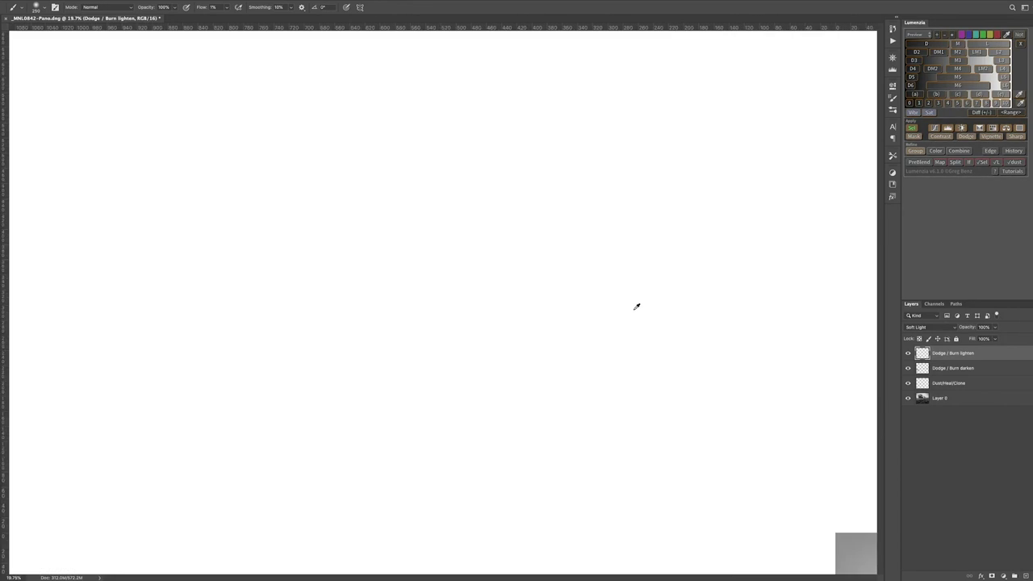
Step: Select the Dust/Heal/Clone layer and shrink the brush to fit the sky dust spot
{"action": "key", "text": "v"}
{"action": "scroll", "coordinate": [778, 119], "scroll_direction": "up", "scroll_amount": 2}
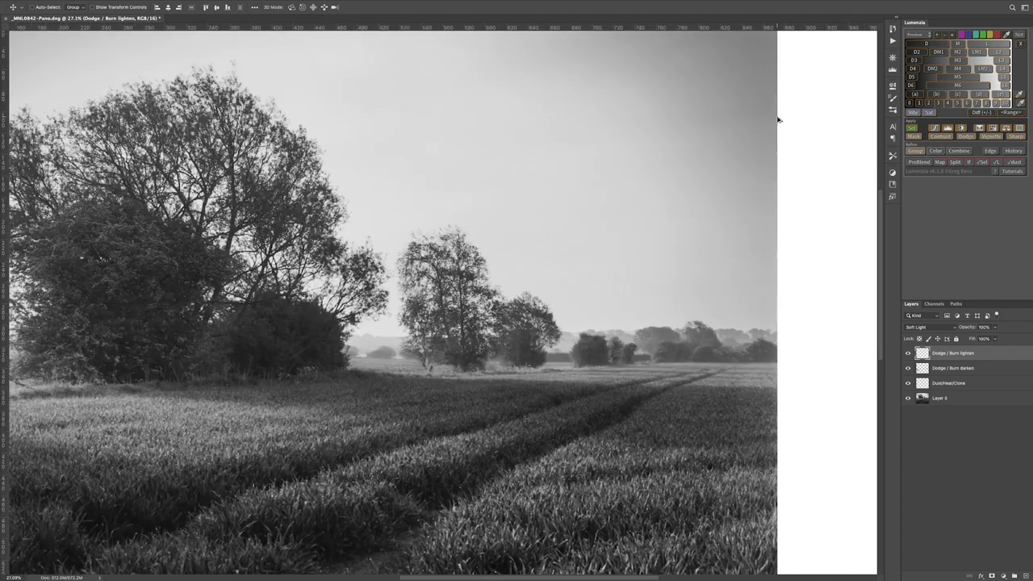
{"action": "scroll", "coordinate": [778, 119], "scroll_direction": "up", "scroll_amount": 5}
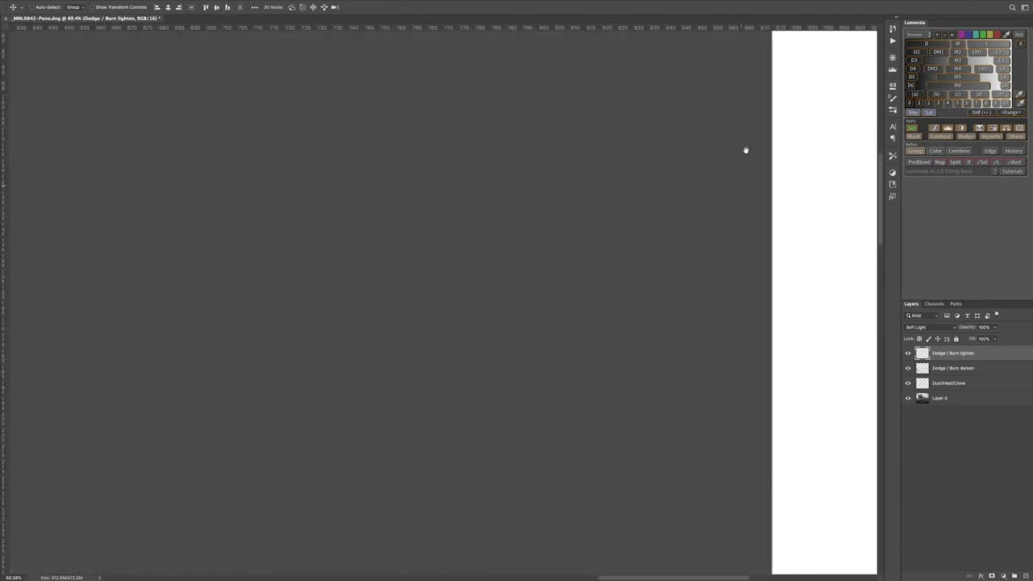
{"action": "left_click", "coordinate": [953, 383]}
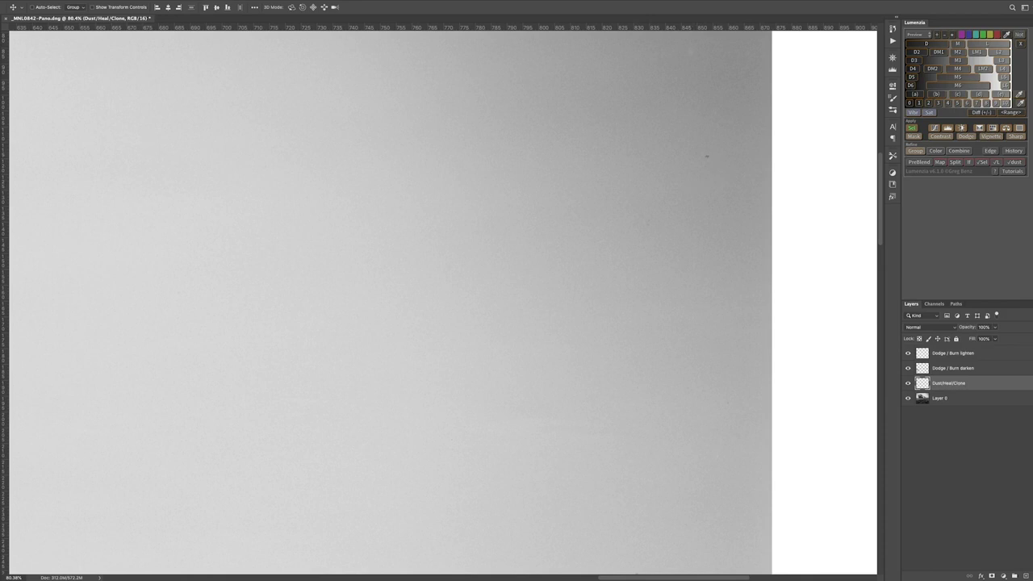
{"action": "key", "text": "e"}
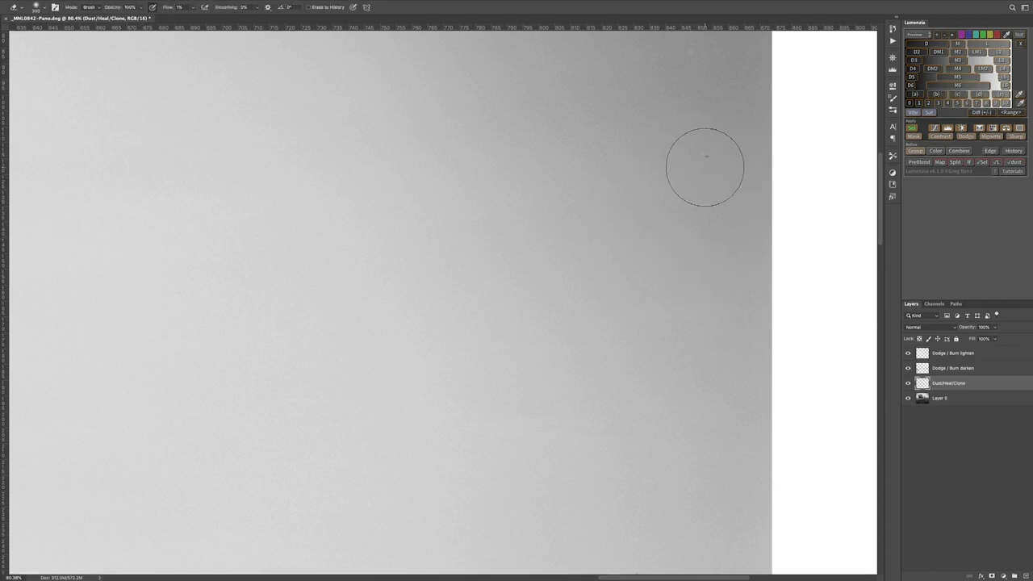
{"action": "key", "text": "bracketleft"}
{"action": "key", "text": "bracketleft"}
{"action": "key", "text": "bracketleft"}
{"action": "key", "text": "bracketleft"}
{"action": "key", "text": "bracketleft"}
{"action": "key", "text": "bracketleft"}
{"action": "key", "text": "bracketleft"}
{"action": "key", "text": "bracketleft"}
{"action": "key", "text": "bracketleft"}
{"action": "key", "text": "bracketleft"}
{"action": "key", "text": "bracketleft"}
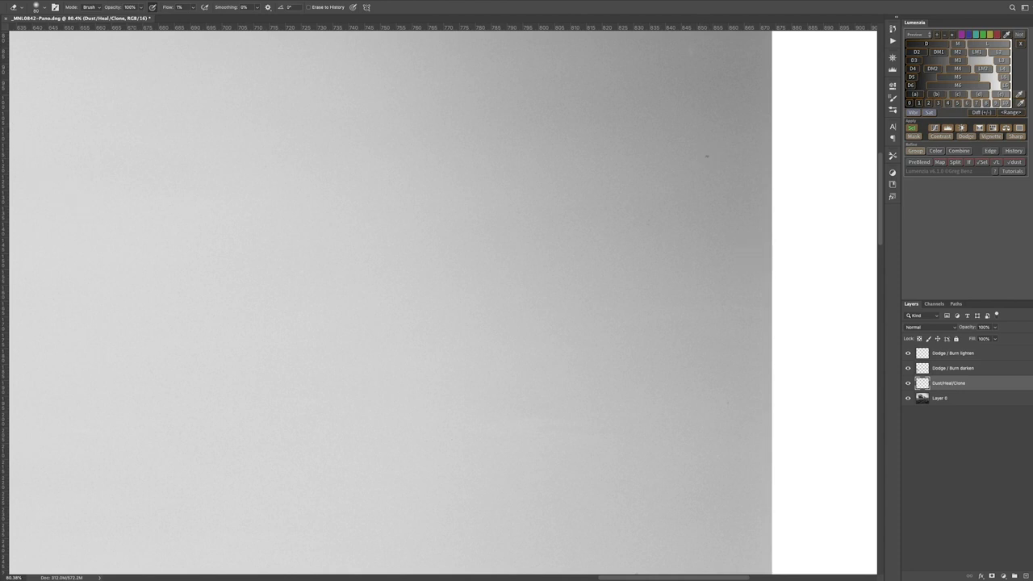
Step: Clone Stamp over the upper-right sky dust spot using a source beside it, then fit the photo
{"action": "key", "text": "s"}
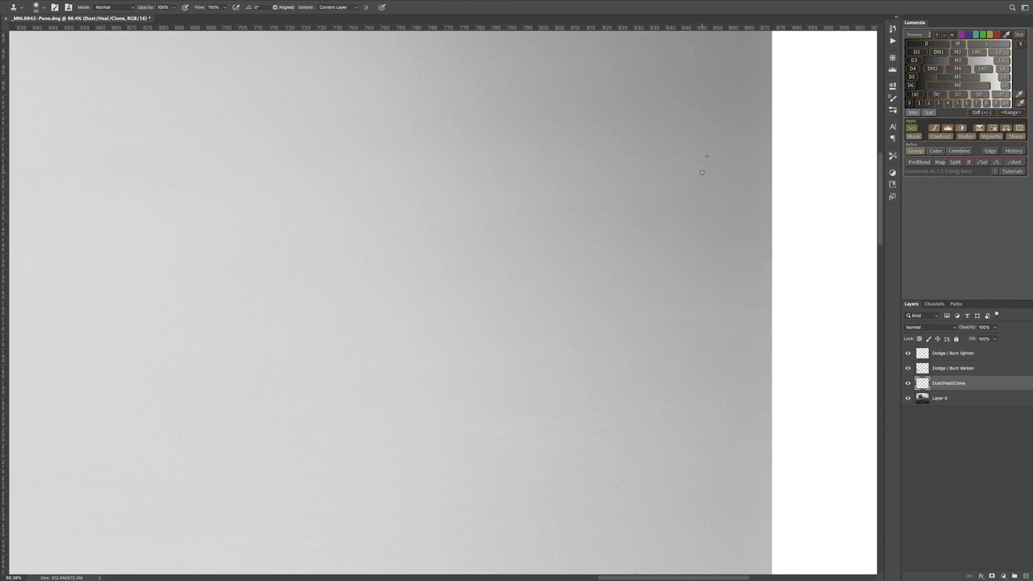
{"action": "left_click", "coordinate": [695, 182], "text": "alt"}
{"action": "left_click", "coordinate": [966, 401]}
{"action": "left_click", "coordinate": [948, 385]}
{"action": "left_click", "coordinate": [705, 156]}
{"action": "key", "text": "m"}
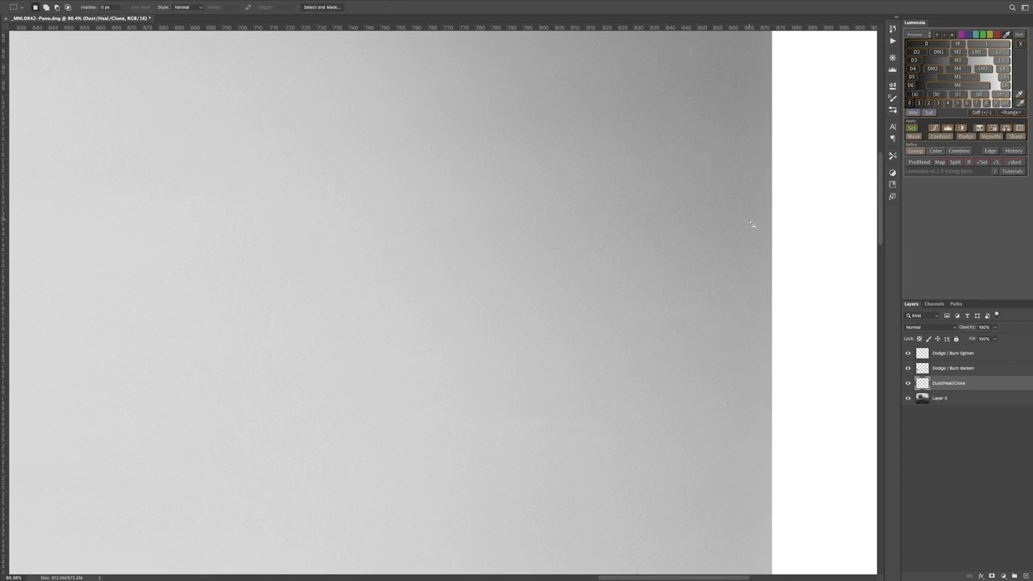
{"action": "key", "text": "v"}
{"action": "key", "text": "ctrl+0"}
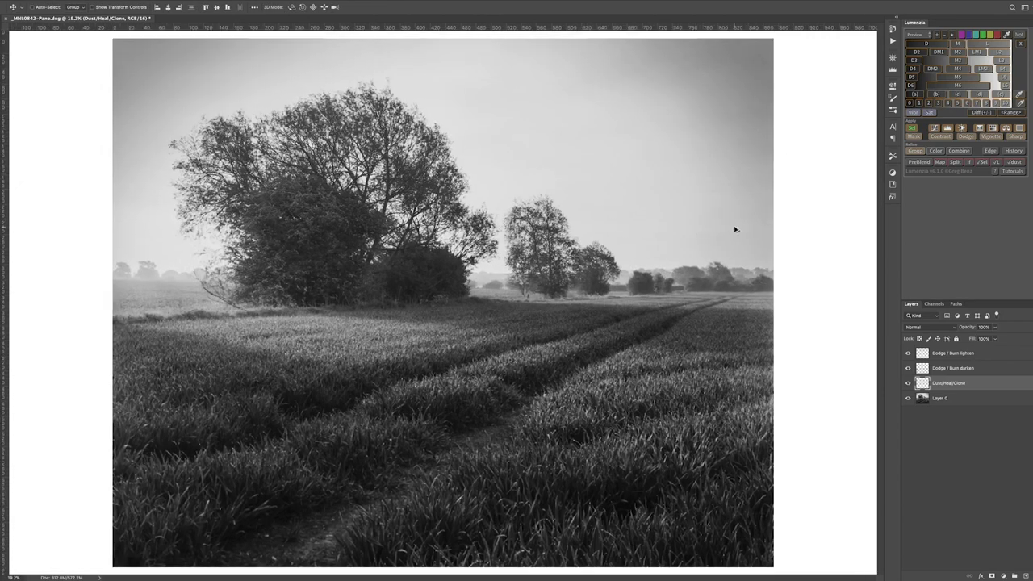
{"action": "scroll", "coordinate": [735, 230], "scroll_direction": "down", "scroll_amount": 1}
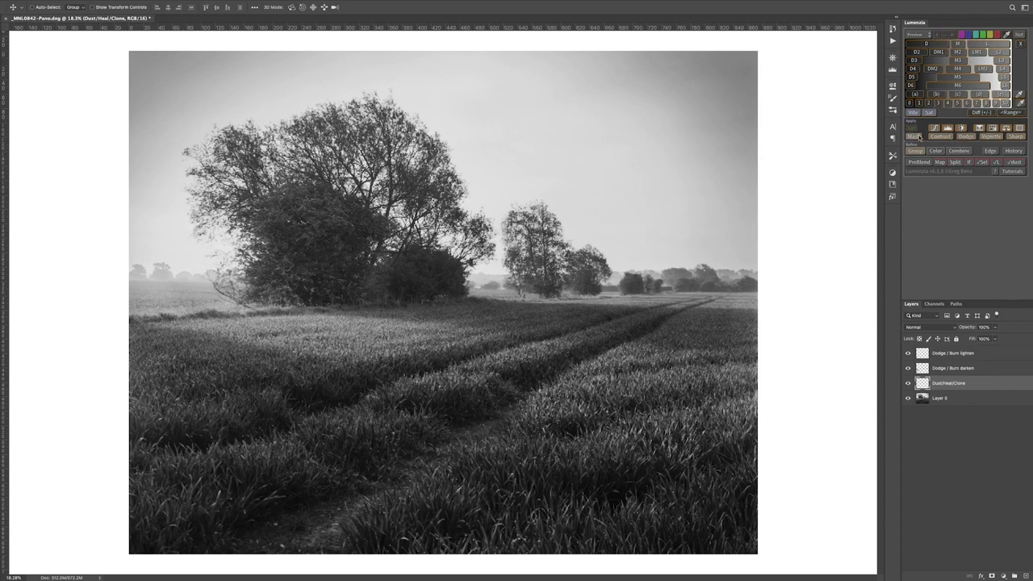
Step: Add a Lumenzia Levels adjustment layer on top and check the tonal histogram
{"action": "left_click", "coordinate": [948, 128]}
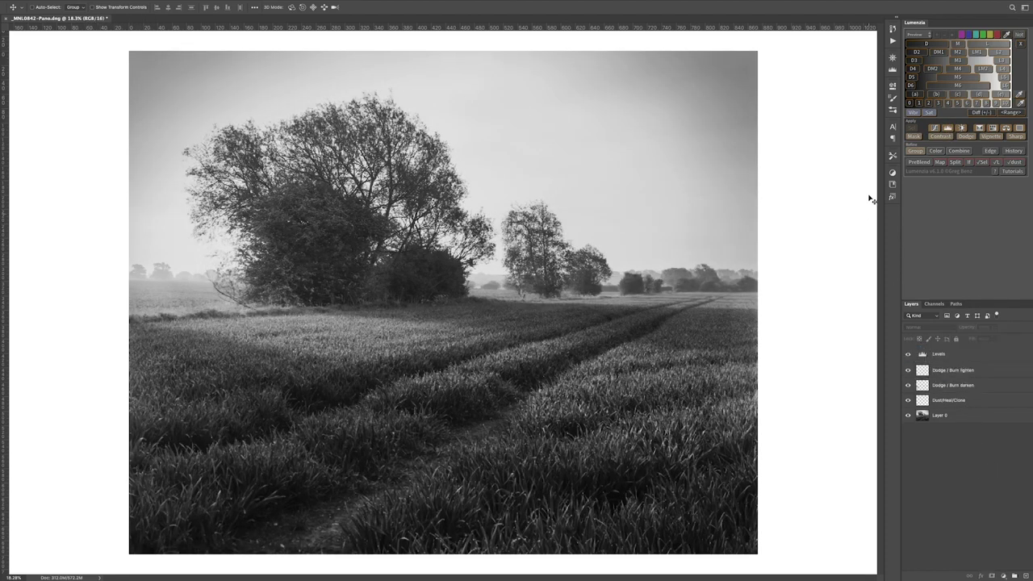
{"action": "left_click", "coordinate": [893, 70]}
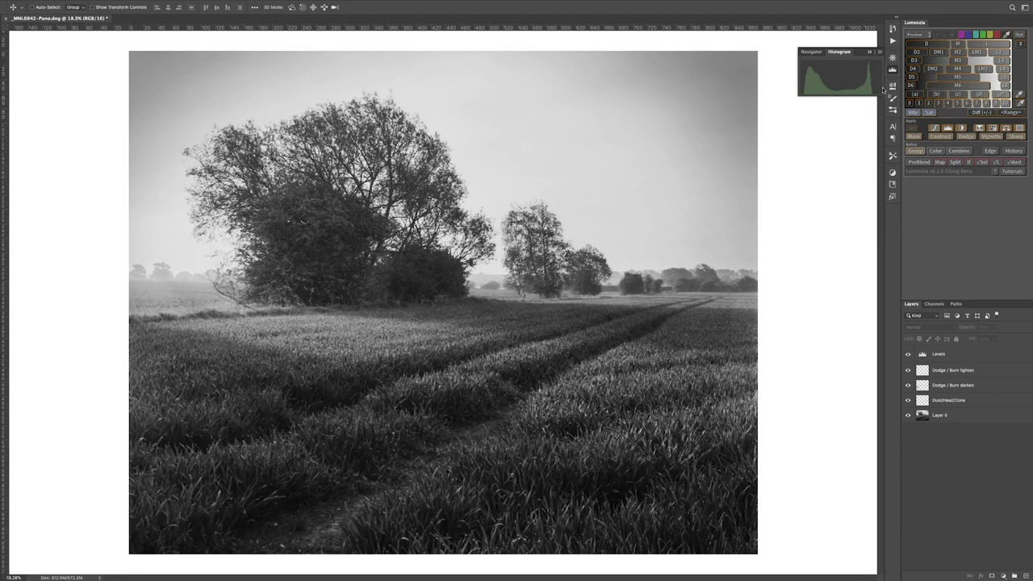
{"action": "left_click", "coordinate": [913, 124]}
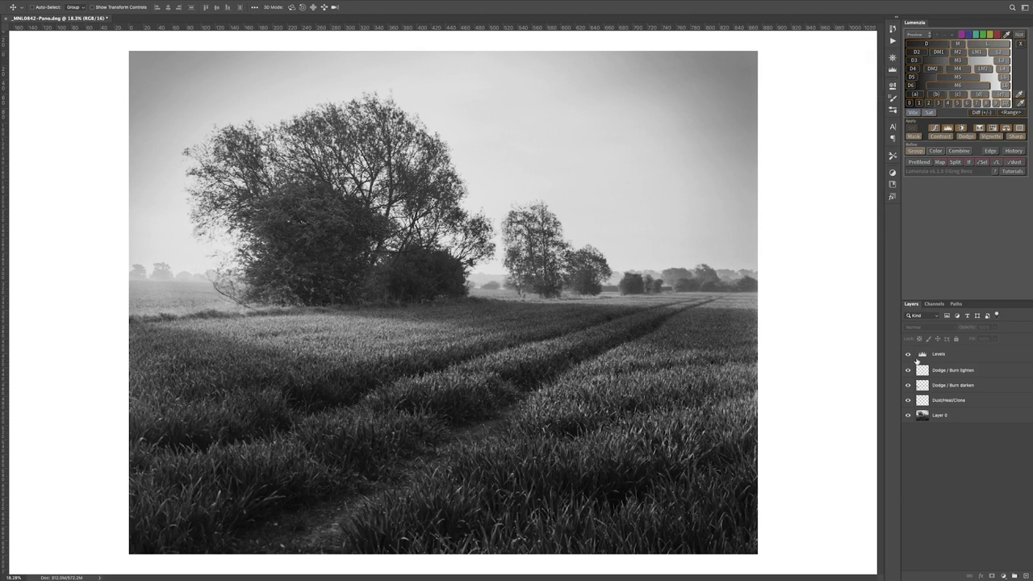
{"action": "double_click", "coordinate": [919, 359]}
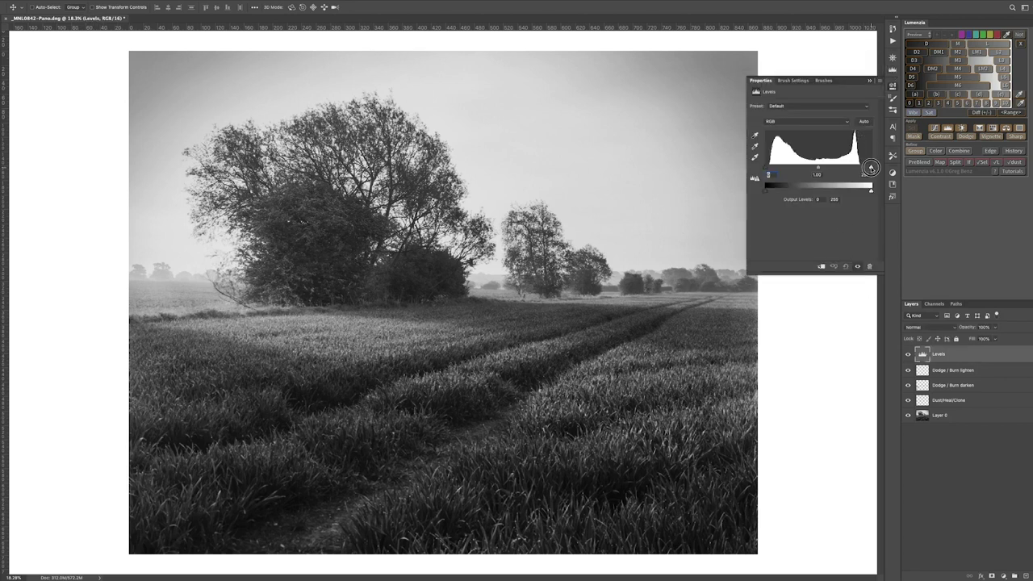
Step: Pull the Levels white point in to 238 and compare the layer on and off
{"action": "left_click_drag", "start_coordinate": [870, 167], "coordinate": [865, 167]}
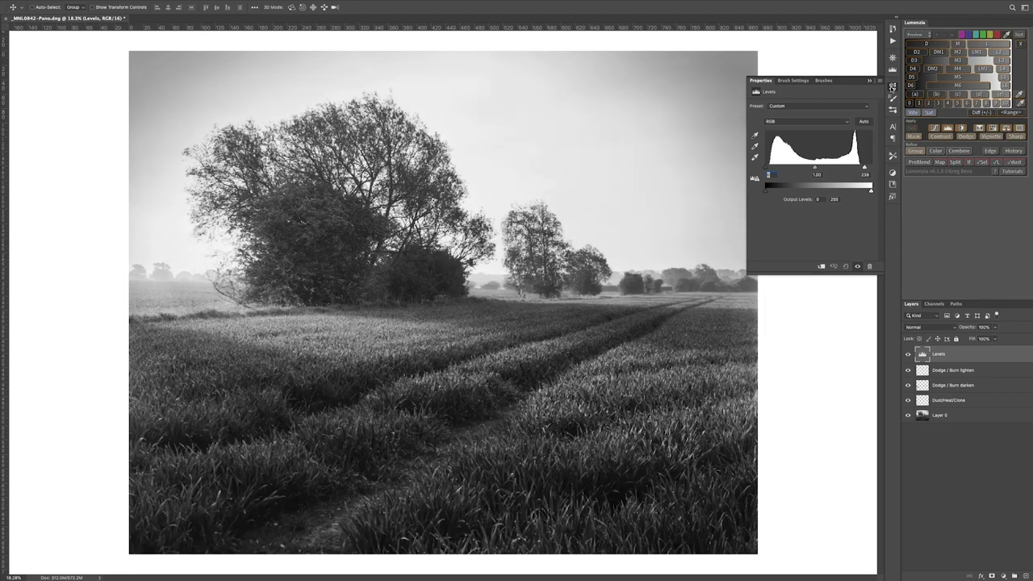
{"action": "left_click", "coordinate": [892, 87]}
{"action": "left_click", "coordinate": [908, 355]}
{"action": "left_click", "coordinate": [908, 355]}
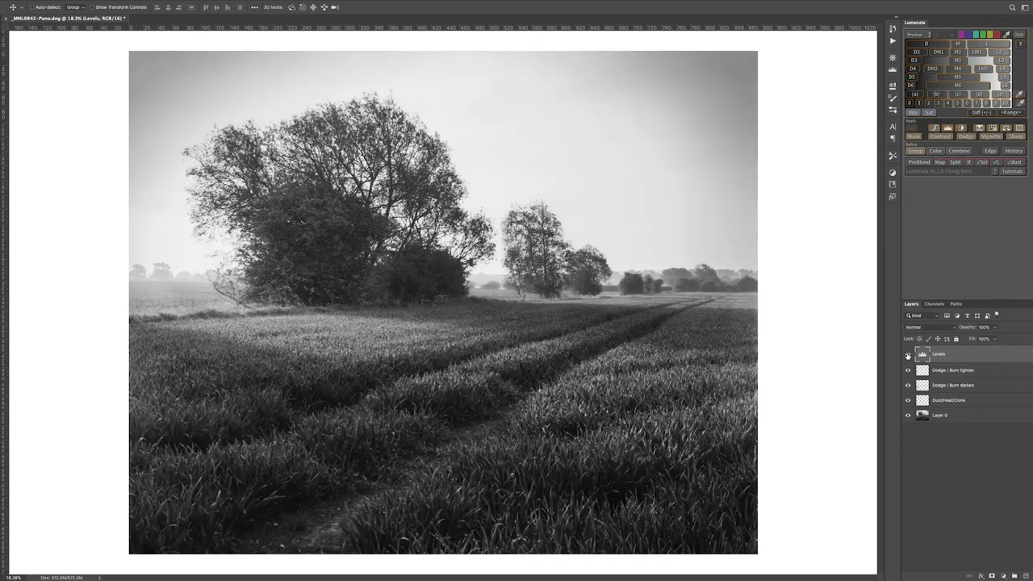
{"action": "left_click", "coordinate": [908, 355]}
{"action": "left_click", "coordinate": [908, 355]}
{"action": "left_click", "coordinate": [908, 355]}
{"action": "left_click", "coordinate": [908, 355]}
Step: Try darkening the Levels midtones to 0.81 and compare the result
{"action": "left_click", "coordinate": [892, 87]}
{"action": "left_click_drag", "start_coordinate": [817, 168], "coordinate": [818, 168]}
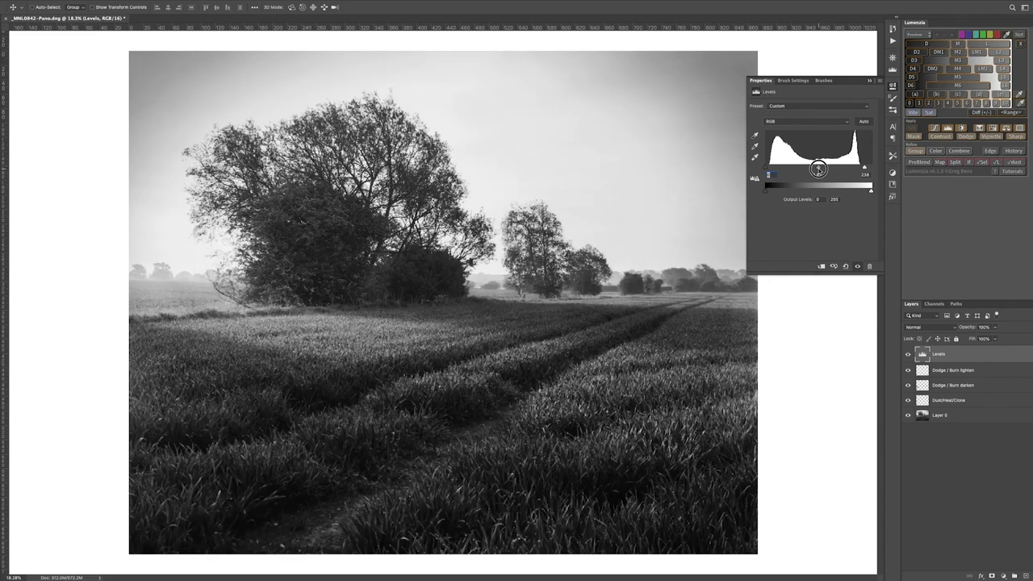
{"action": "left_click", "coordinate": [892, 87]}
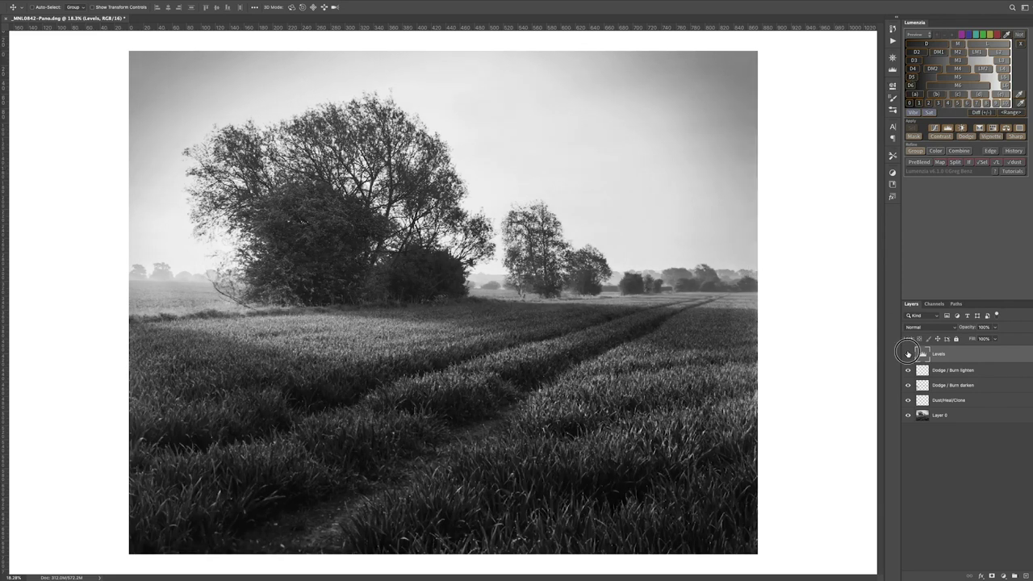
{"action": "left_click", "coordinate": [907, 355]}
{"action": "left_click", "coordinate": [907, 354]}
{"action": "left_click", "coordinate": [907, 355]}
Step: Reset the Levels midtones to 1.00 and compare the layer on and off
{"action": "double_click", "coordinate": [922, 353]}
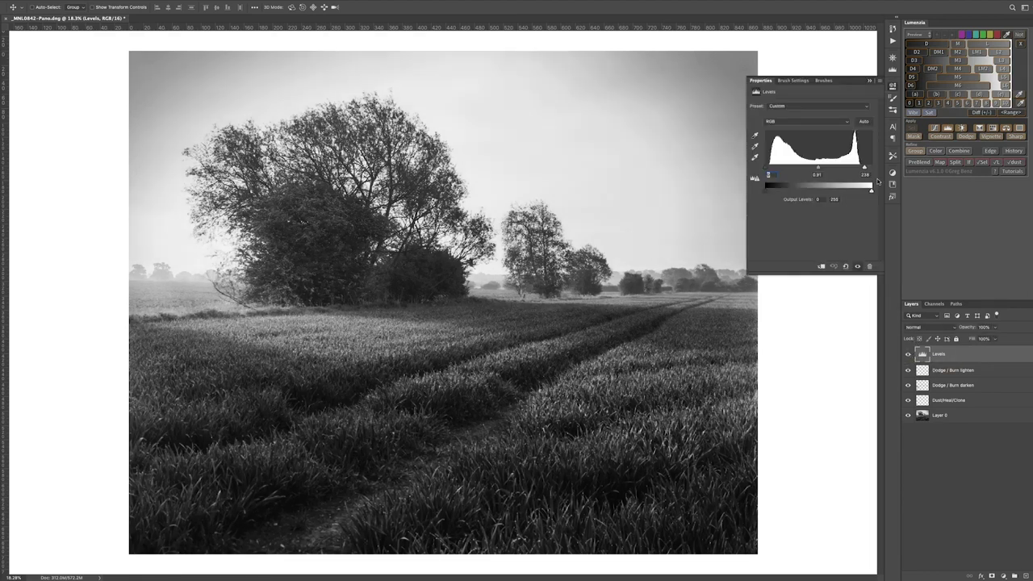
{"action": "double_click", "coordinate": [819, 175]}
{"action": "type", "text": "1"}
{"action": "key", "text": "Tab"}
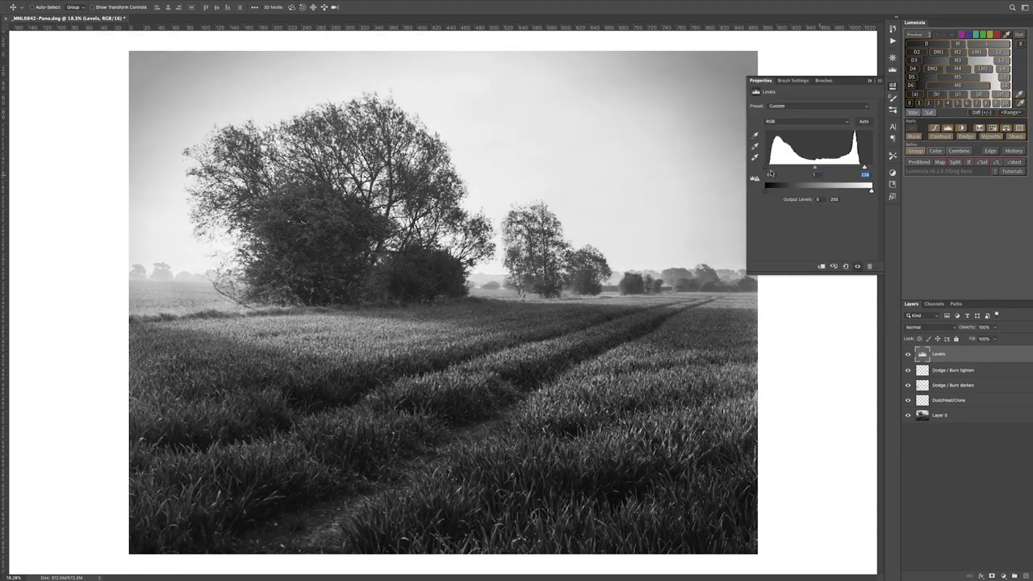
{"action": "left_click", "coordinate": [765, 168]}
{"action": "left_click", "coordinate": [893, 85]}
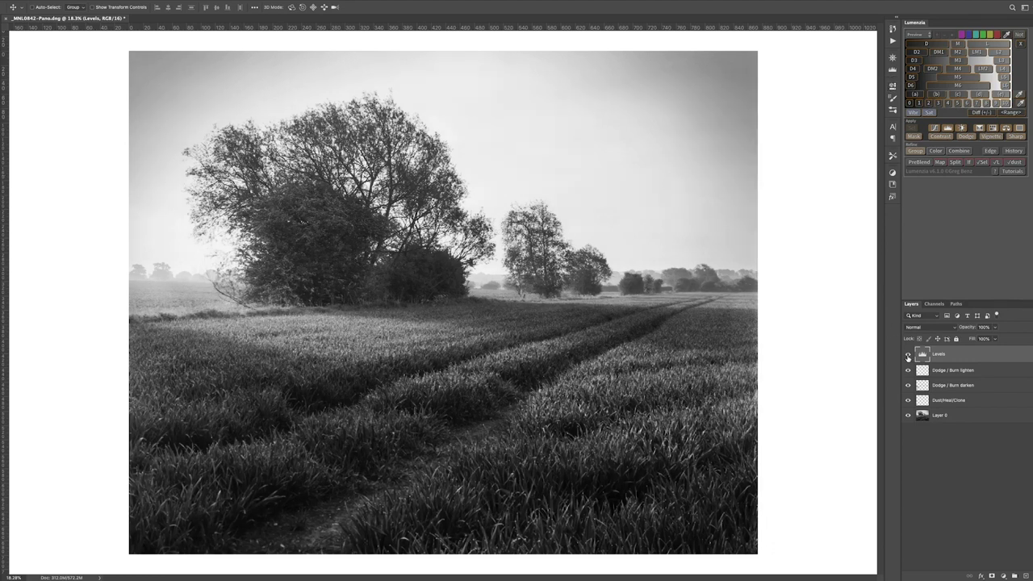
{"action": "left_click", "coordinate": [908, 354]}
{"action": "left_click", "coordinate": [908, 354]}
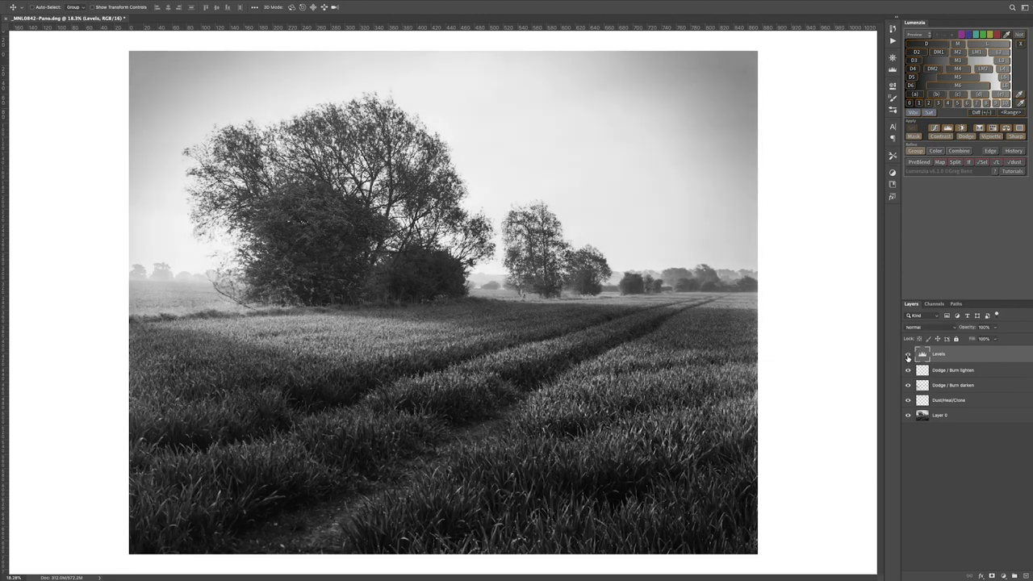